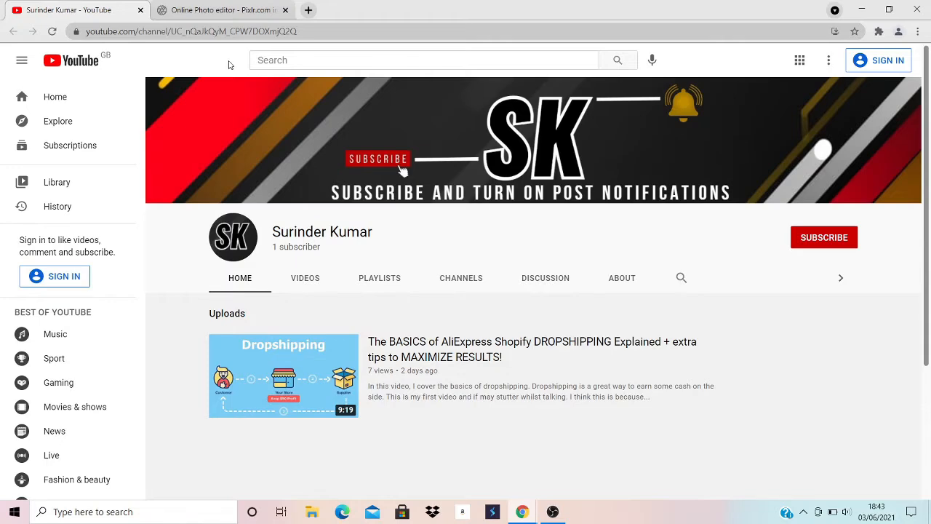
- Switch to the Pixlr website and launch the Pixlr E editor
{"action": "left_click", "coordinate": [222, 14]}
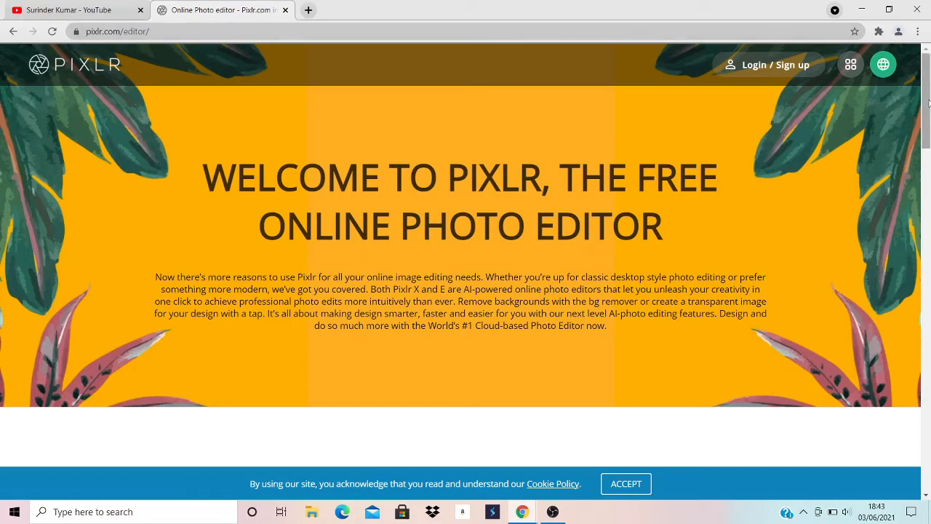
{"action": "left_click_drag", "start_coordinate": [928, 104], "coordinate": [917, 186]}
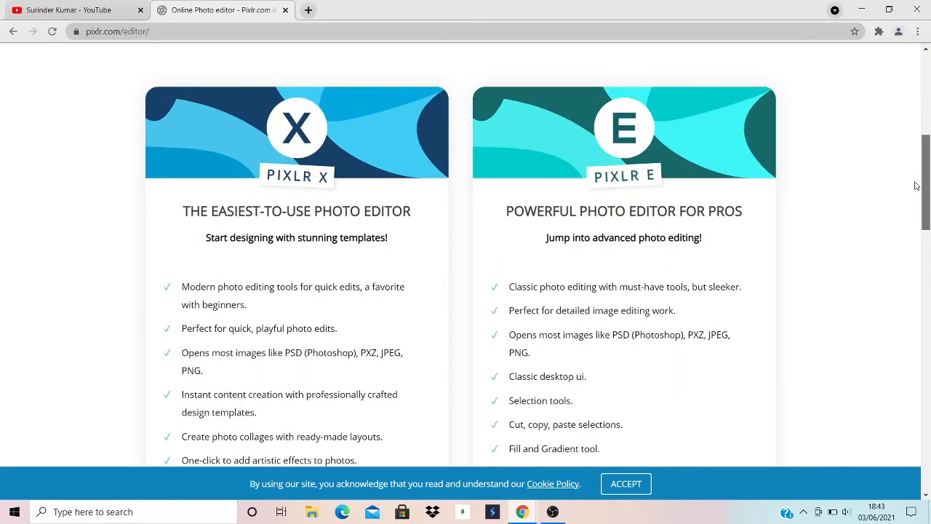
{"action": "scroll", "coordinate": [917, 186], "scroll_direction": "down", "scroll_amount": 4}
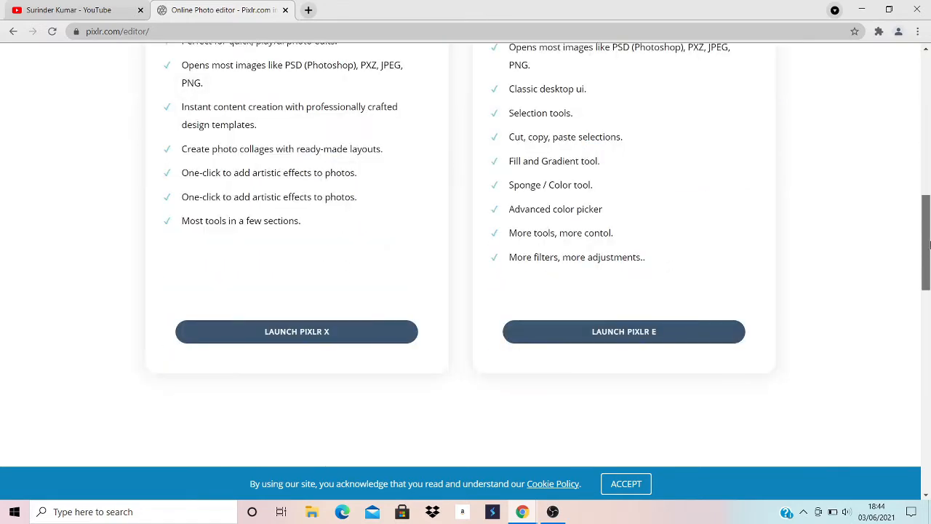
{"action": "left_click", "coordinate": [678, 342]}
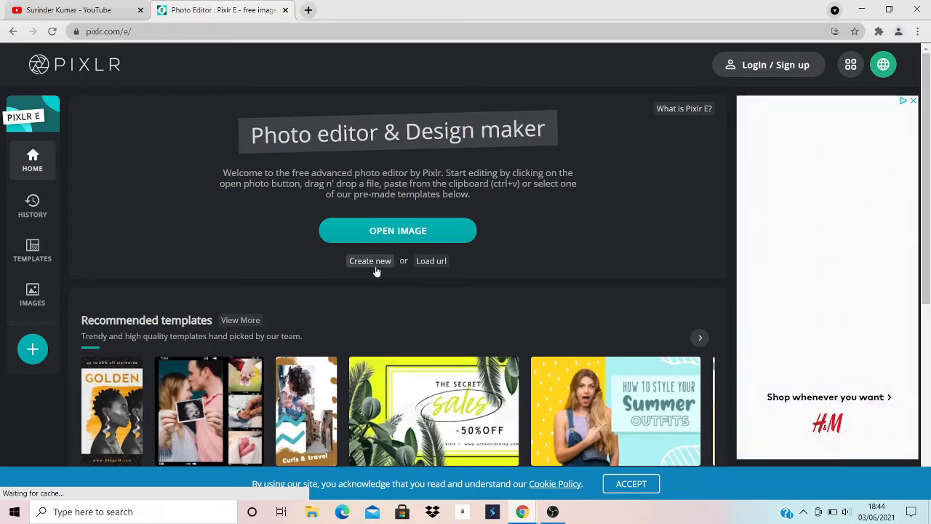
- Look up the YouTube thumbnail size on Google and create a new blank 1280 x 720 image in Pixlr E
{"action": "left_click", "coordinate": [374, 263]}
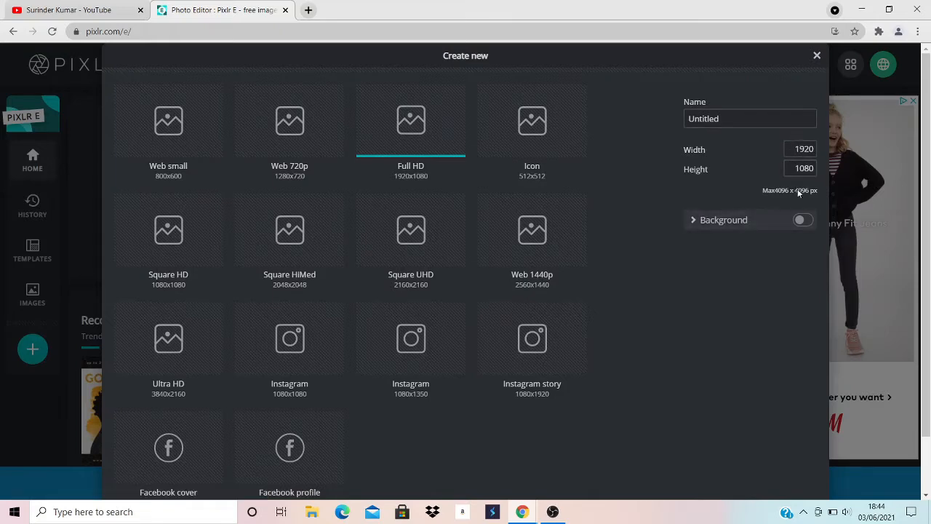
{"action": "left_click", "coordinate": [308, 10]}
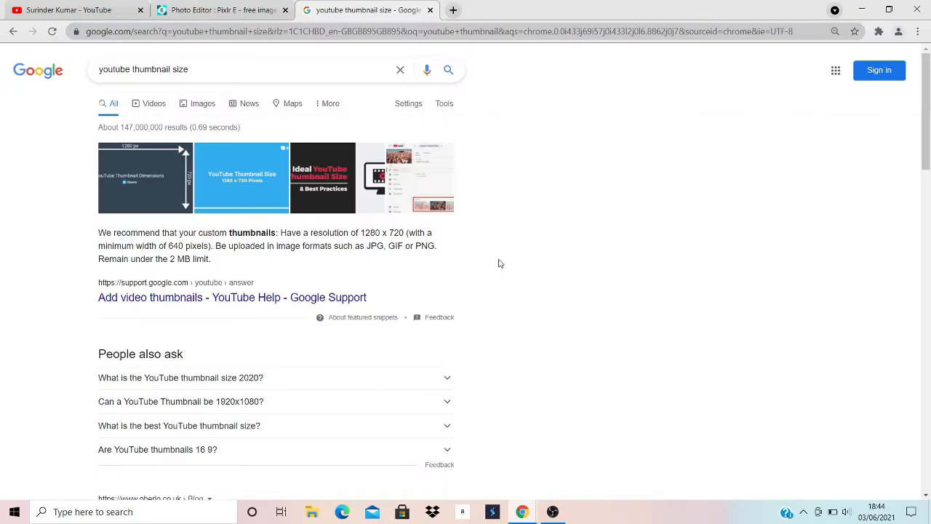
{"action": "left_click", "coordinate": [225, 9]}
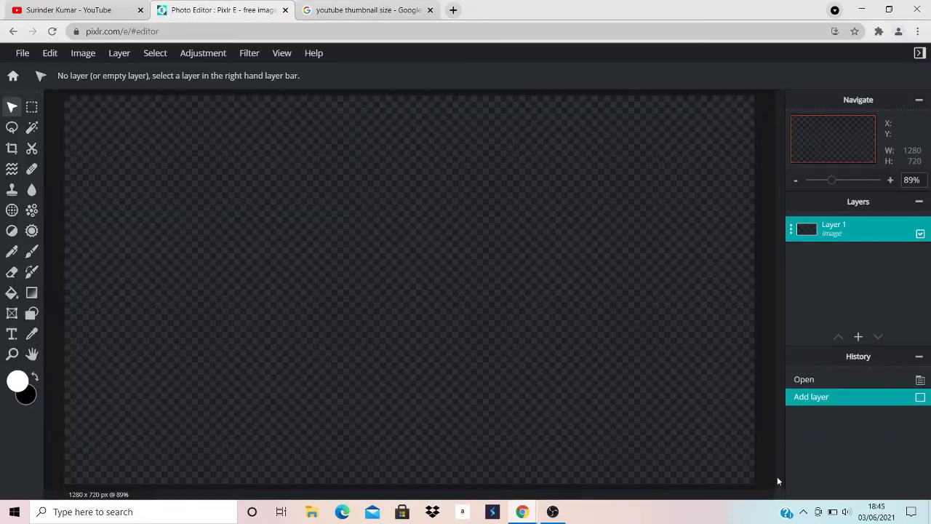
- Switch to the Google results and search for "white background"
{"action": "left_click", "coordinate": [367, 9]}
{"action": "left_click", "coordinate": [401, 31]}
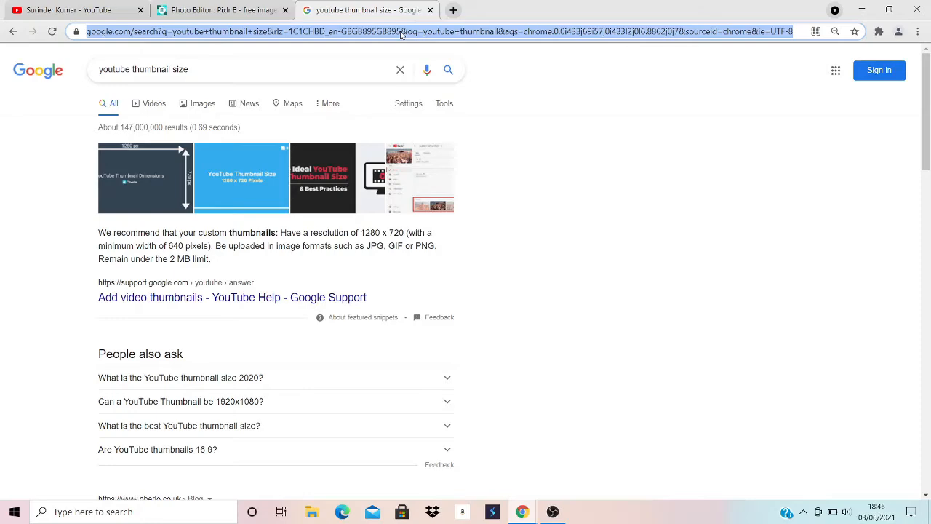
{"action": "key", "text": "BackSpace"}
{"action": "type", "text": "white backgr"}
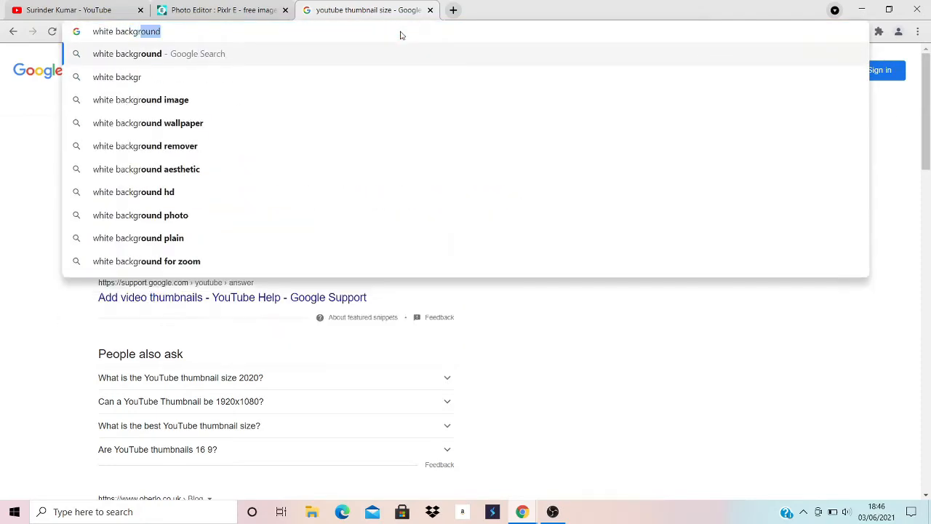
{"action": "key", "text": "Return"}
- Copy the plain white background image from Cool Backgrounds and paste it onto the Pixlr canvas
{"action": "left_click", "coordinate": [288, 212]}
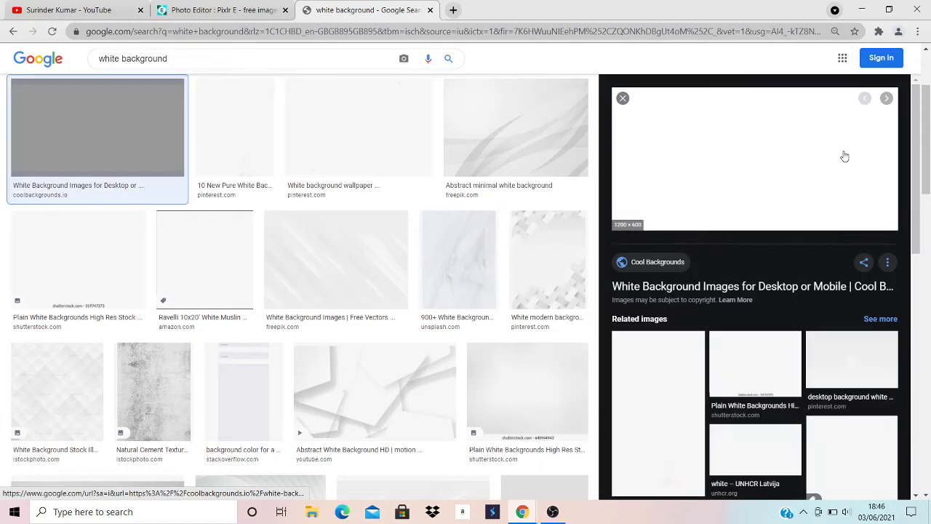
{"action": "right_click", "coordinate": [842, 154]}
{"action": "left_click", "coordinate": [804, 295]}
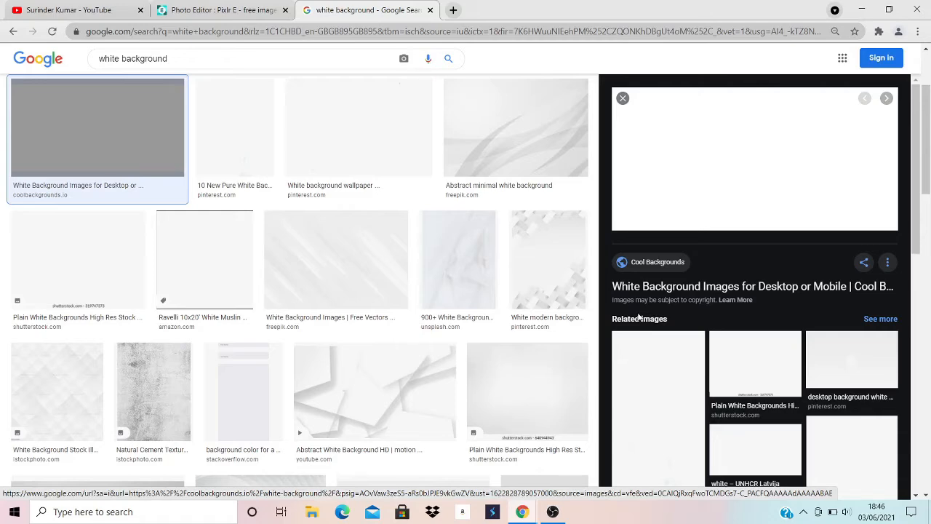
{"action": "left_click", "coordinate": [212, 9]}
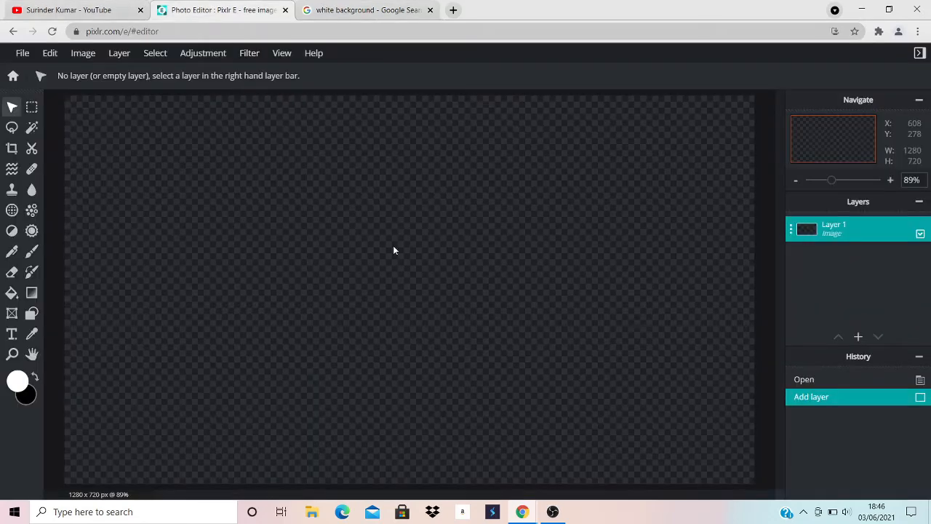
{"action": "key", "text": "ctrl+v"}
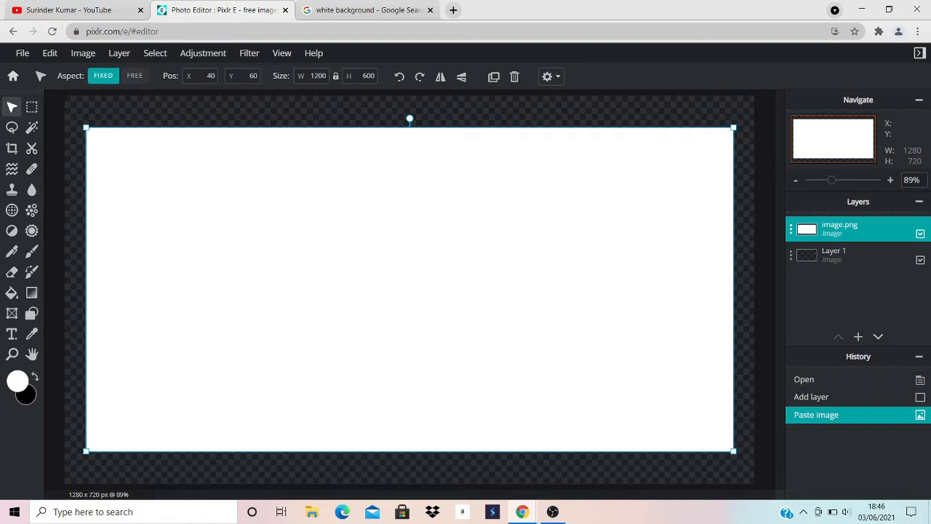
- Stretch the pasted white background with free aspect to about 1332 x 737 so it covers the whole canvas
{"action": "mouse_move", "coordinate": [733, 128]}
{"action": "left_mouse_down"}
{"action": "mouse_move", "coordinate": [735, 108]}
{"action": "mouse_move", "coordinate": [748, 120]}
{"action": "left_mouse_up"}
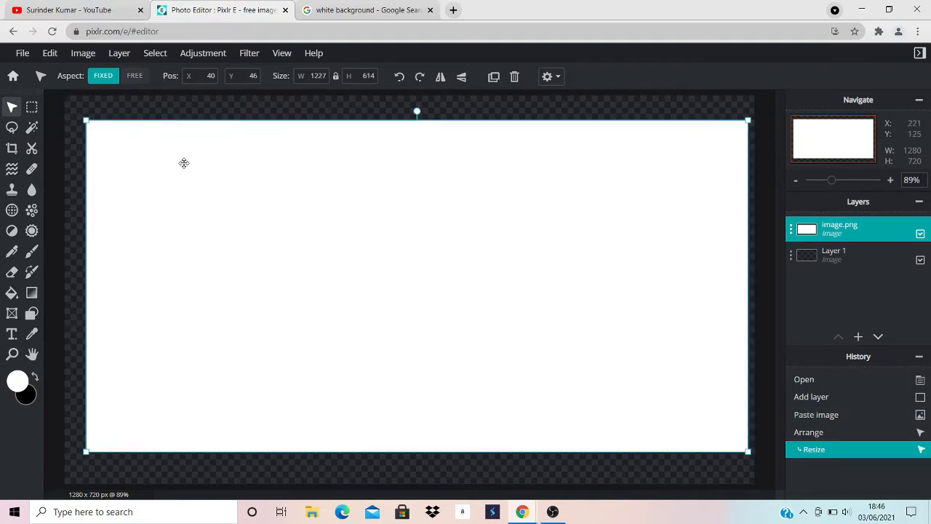
{"action": "left_click", "coordinate": [136, 79]}
{"action": "left_click_drag", "start_coordinate": [82, 118], "coordinate": [191, 142]}
{"action": "left_click", "coordinate": [102, 76]}
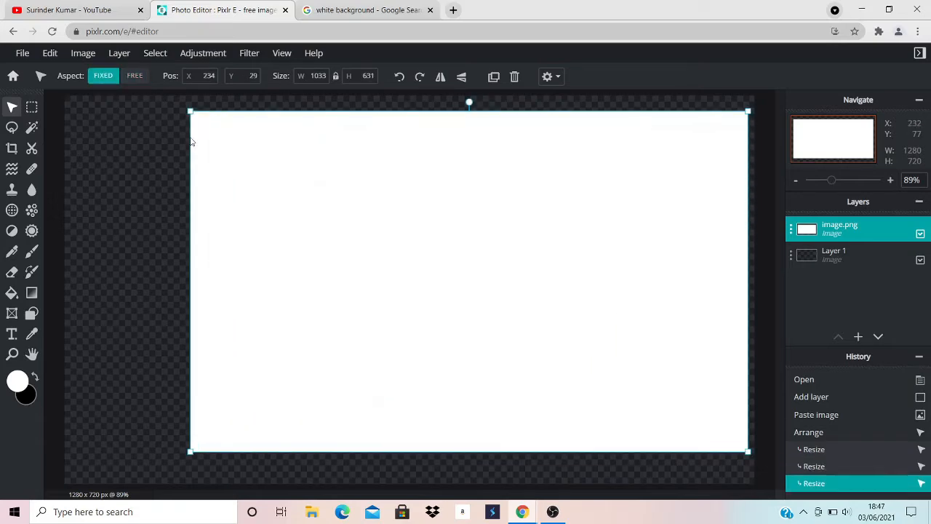
{"action": "left_click", "coordinate": [136, 77]}
{"action": "left_click_drag", "start_coordinate": [190, 110], "coordinate": [55, 87]}
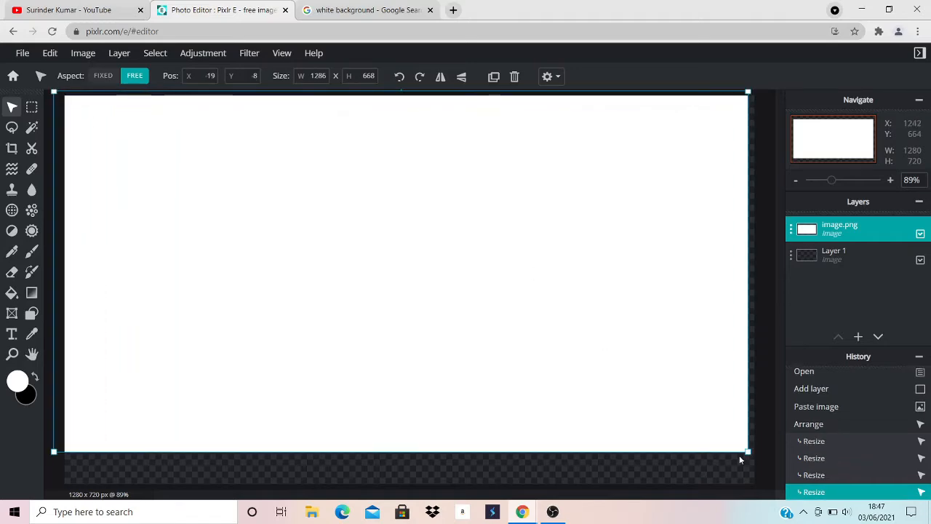
{"action": "left_click_drag", "start_coordinate": [748, 450], "coordinate": [773, 487]}
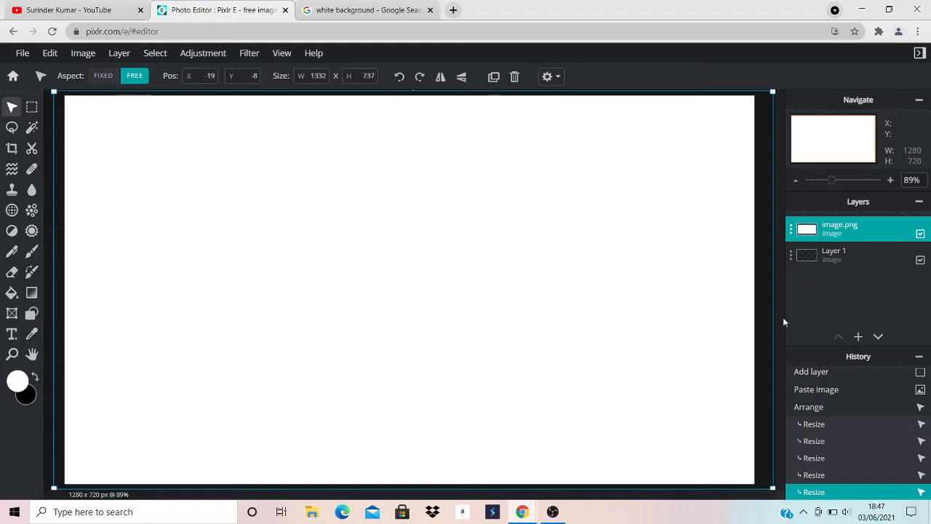
{"action": "left_click", "coordinate": [49, 308]}
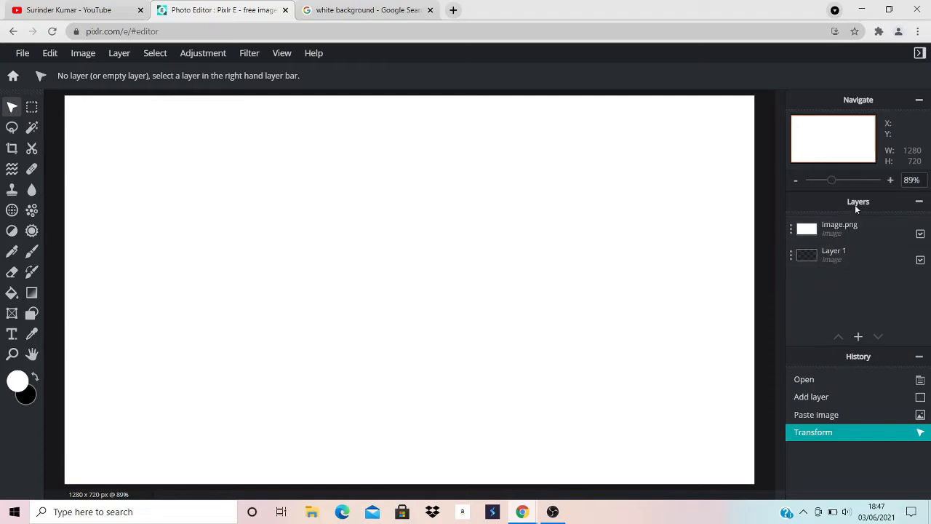
- Move Layer 1 above the white background layer and return it beneath
{"action": "left_click_drag", "start_coordinate": [838, 262], "coordinate": [838, 227]}
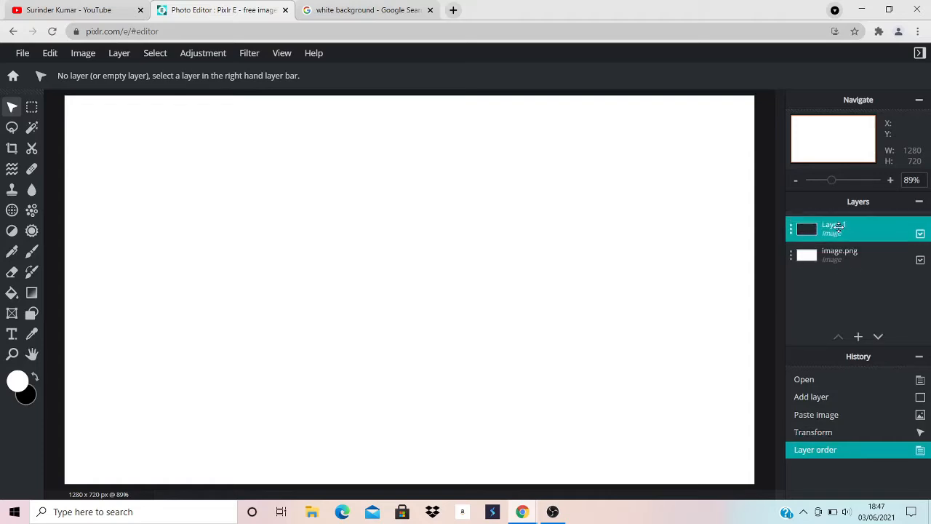
{"action": "left_click_drag", "start_coordinate": [839, 227], "coordinate": [838, 260]}
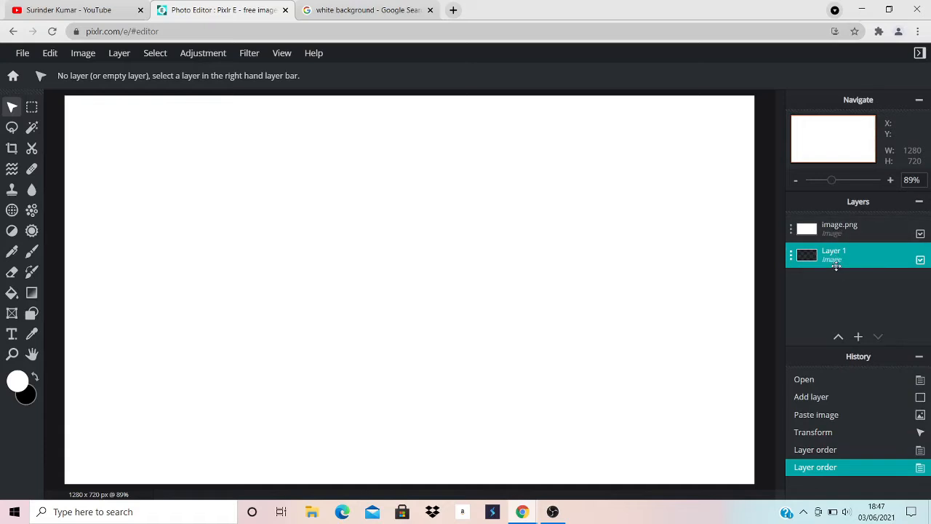
{"action": "left_click", "coordinate": [834, 225]}
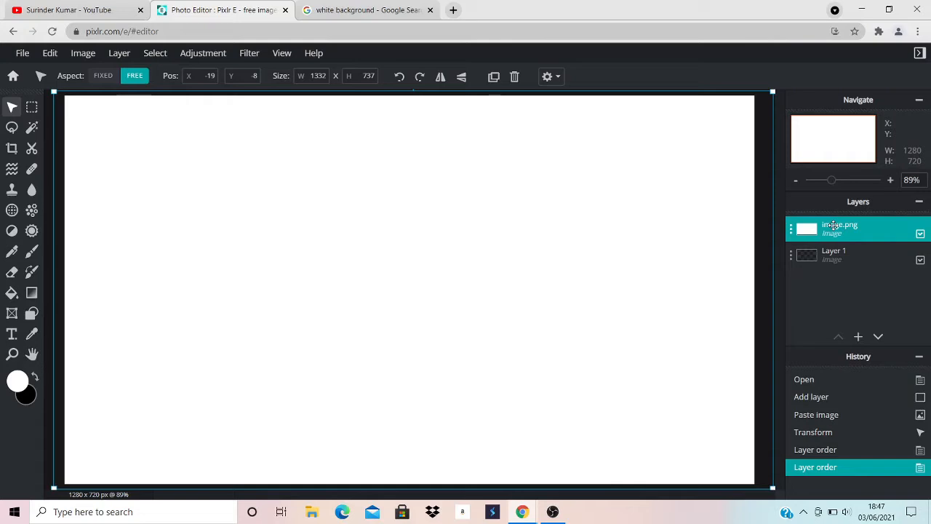
{"action": "left_click", "coordinate": [49, 223]}
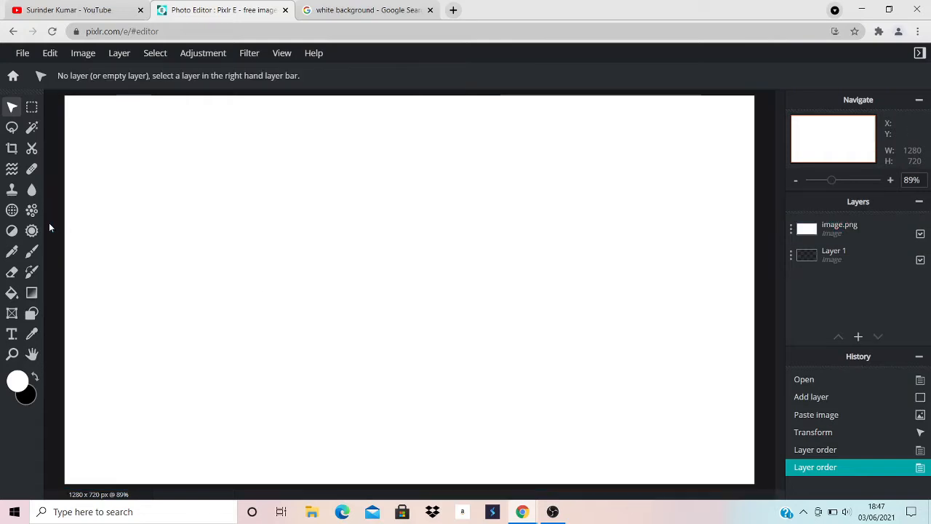
- Switch to Google Images and replace the query with a search for "photoshop"
{"action": "left_click", "coordinate": [406, 9]}
{"action": "left_click", "coordinate": [378, 58]}
{"action": "key", "text": "BackSpace"}
{"action": "key", "text": "BackSpace"}
{"action": "key", "text": "BackSpace"}
{"action": "key", "text": "BackSpace"}
{"action": "key", "text": "BackSpace"}
{"action": "key", "text": "BackSpace"}
{"action": "key", "text": "BackSpace"}
{"action": "key", "text": "BackSpace"}
{"action": "key", "text": "BackSpace"}
{"action": "key", "text": "BackSpace"}
{"action": "key", "text": "BackSpace"}
{"action": "key", "text": "BackSpace"}
{"action": "key", "text": "BackSpace"}
{"action": "key", "text": "BackSpace"}
{"action": "key", "text": "BackSpace"}
{"action": "key", "text": "BackSpace"}
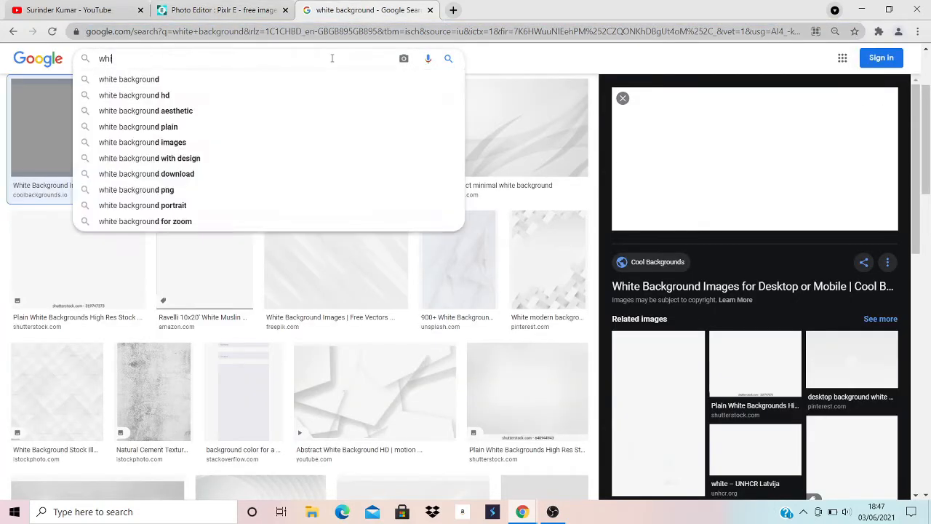
{"action": "type", "text": "photoshop"}
{"action": "key", "text": "Return"}
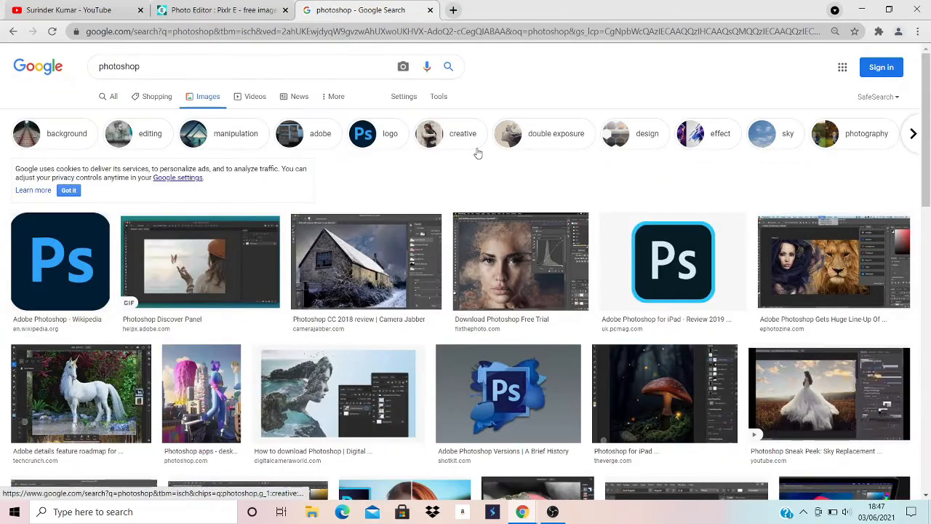
- Preview the Wikipedia and PCMag UK Photoshop logo images in the results
{"action": "left_click", "coordinate": [73, 250]}
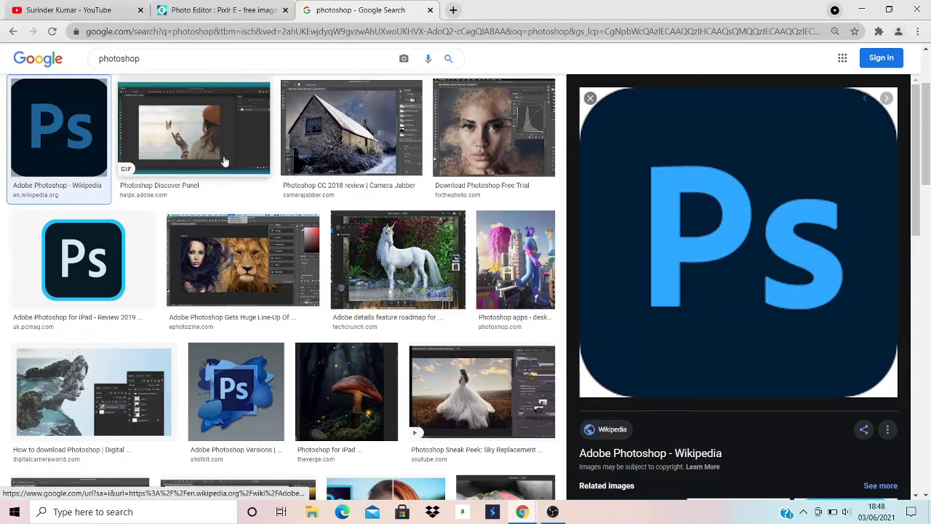
{"action": "left_click", "coordinate": [590, 100]}
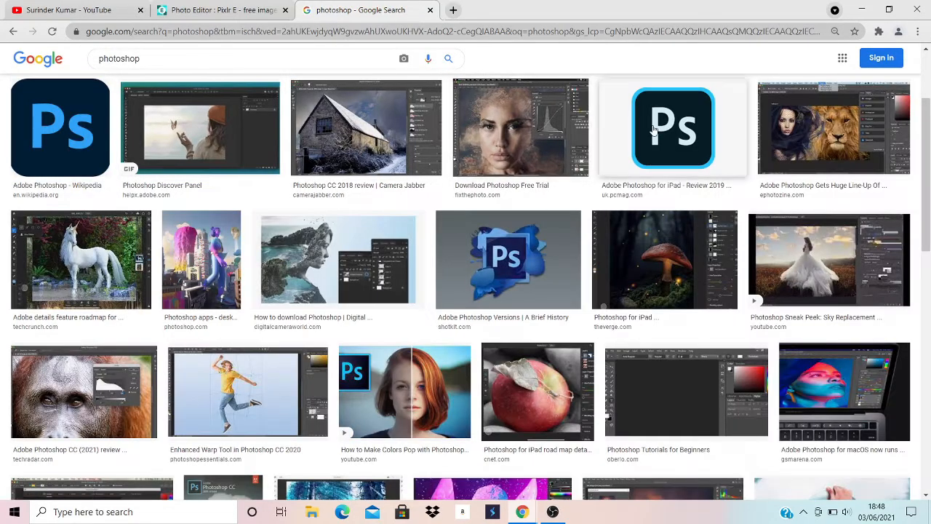
{"action": "left_click", "coordinate": [661, 133]}
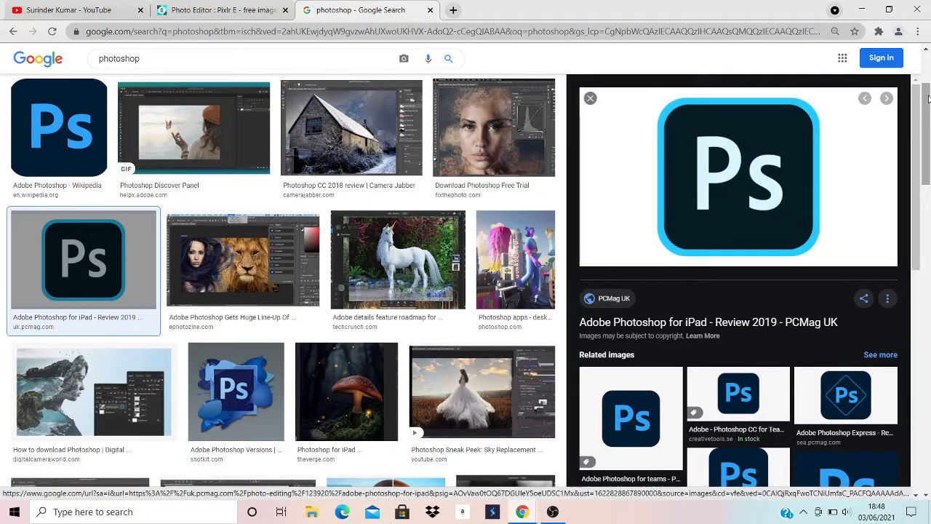
- Refine the image search to "photoshop png"
{"action": "scroll", "coordinate": [254, 63], "scroll_direction": "up", "scroll_amount": 2}
{"action": "left_click", "coordinate": [238, 64]}
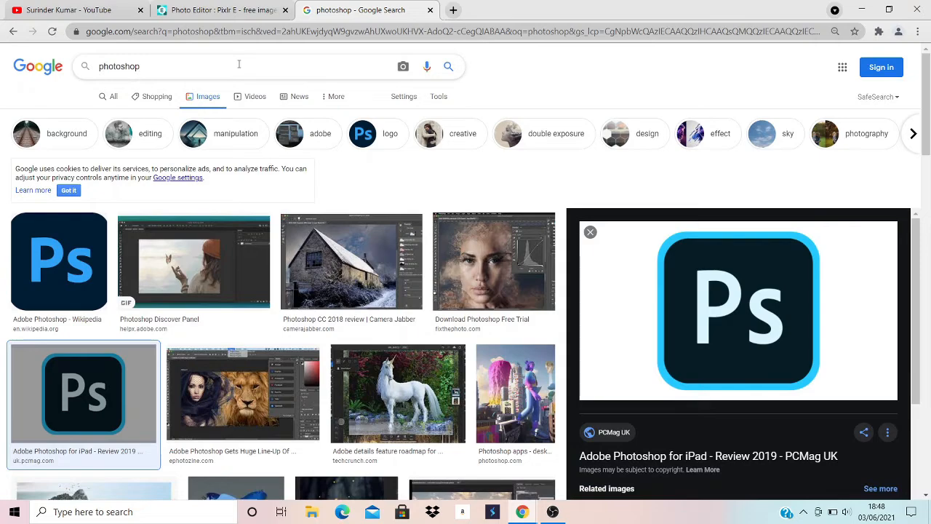
{"action": "type", "text": "png"}
{"action": "key", "text": "Return"}
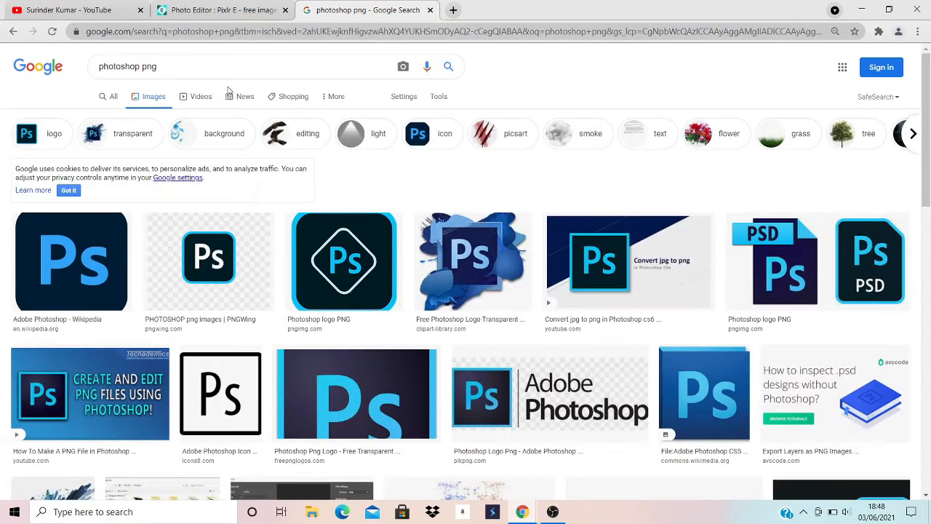
- Copy the PNGWing Photoshop logo image with the checkered background
{"action": "left_click", "coordinate": [192, 235]}
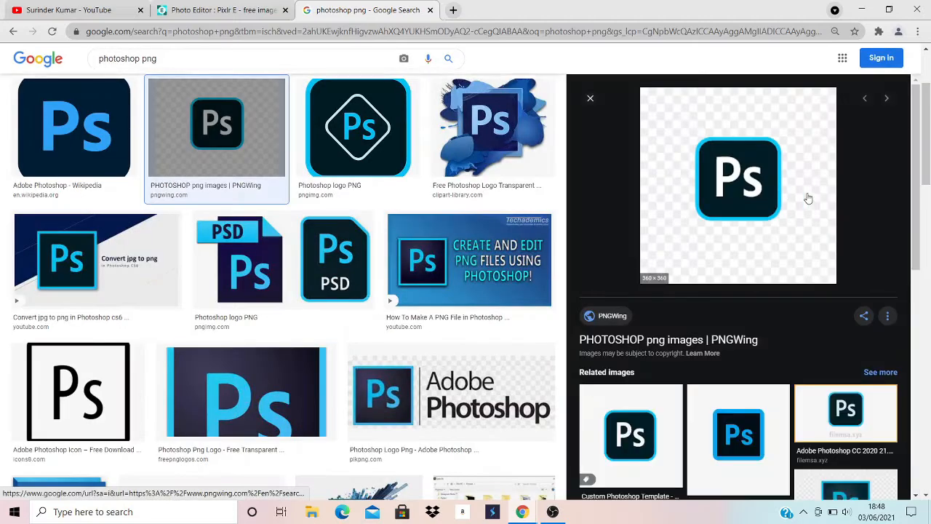
{"action": "right_click", "coordinate": [710, 206]}
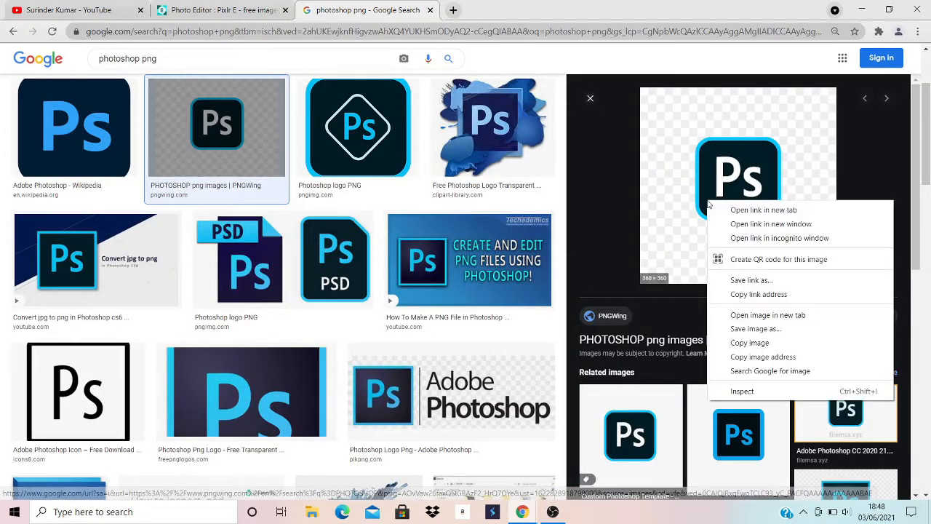
{"action": "left_click", "coordinate": [749, 339]}
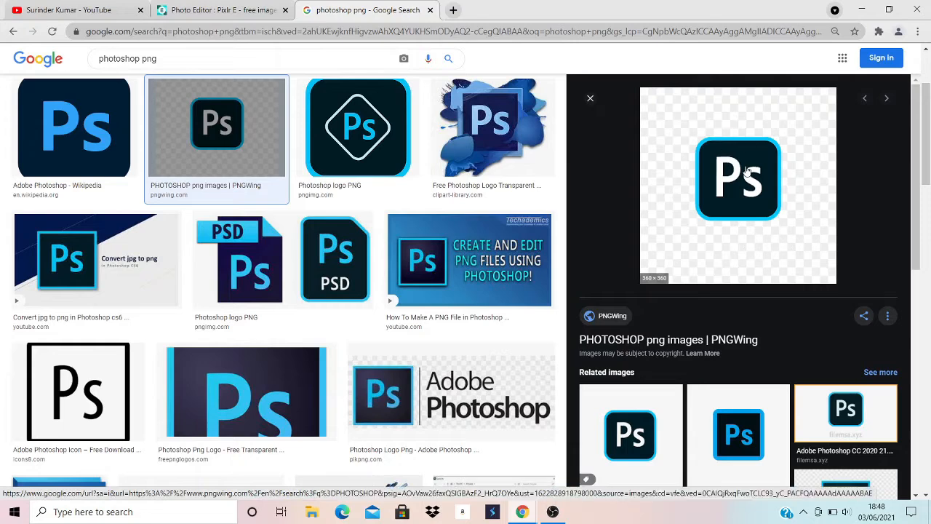
- Paste the Photoshop logo into the Pixlr image and move it to the left side of the canvas
{"action": "left_click", "coordinate": [218, 9]}
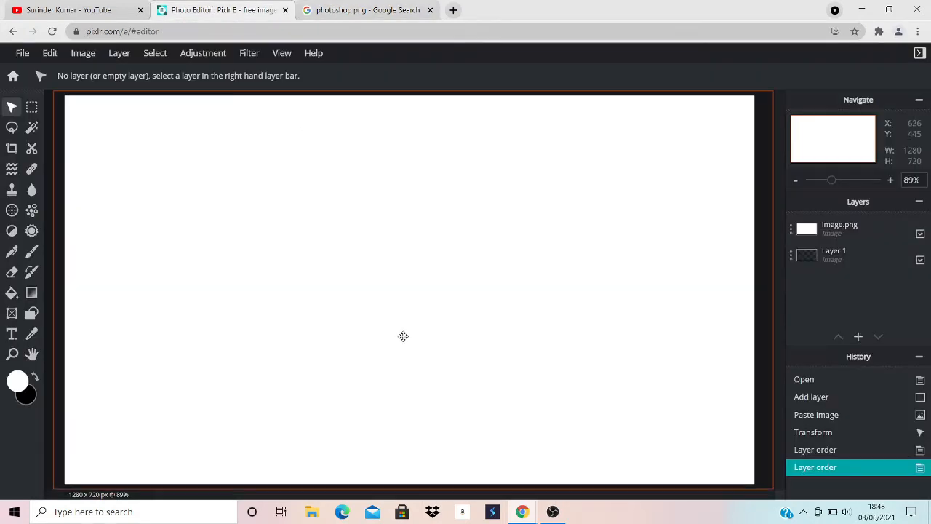
{"action": "key", "text": "ctrl+v"}
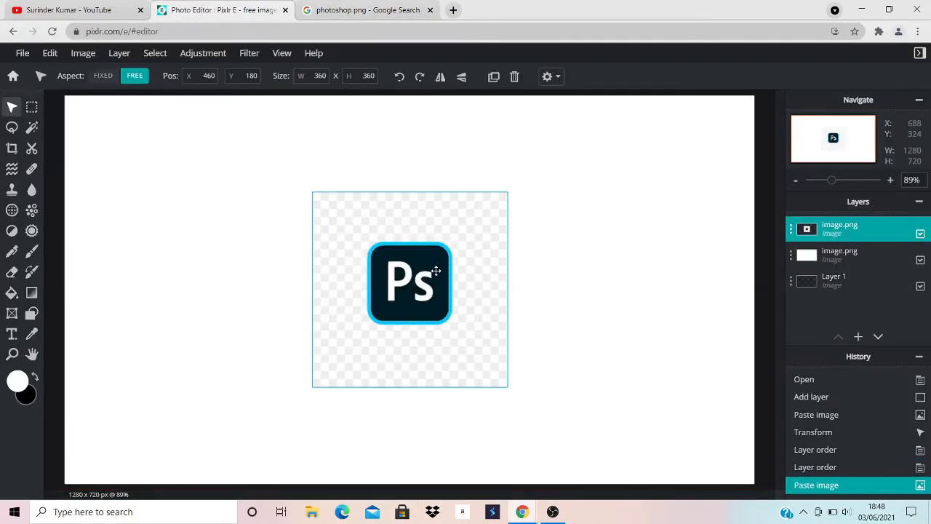
{"action": "left_click_drag", "start_coordinate": [436, 267], "coordinate": [234, 251]}
{"action": "left_click", "coordinate": [365, 259]}
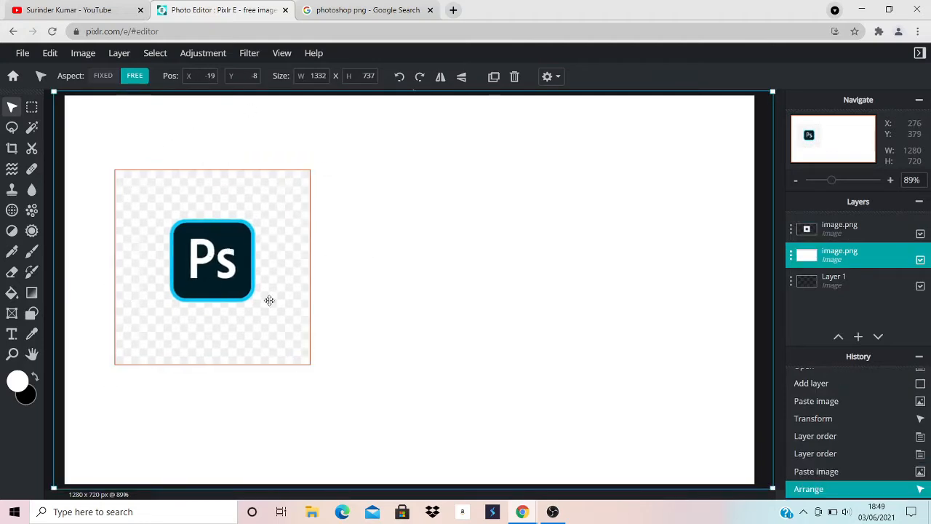
- Delete the checkered Photoshop logo from the canvas and return to the Google image results with the preview closed
{"action": "left_click", "coordinate": [270, 237]}
{"action": "key", "text": "Delete"}
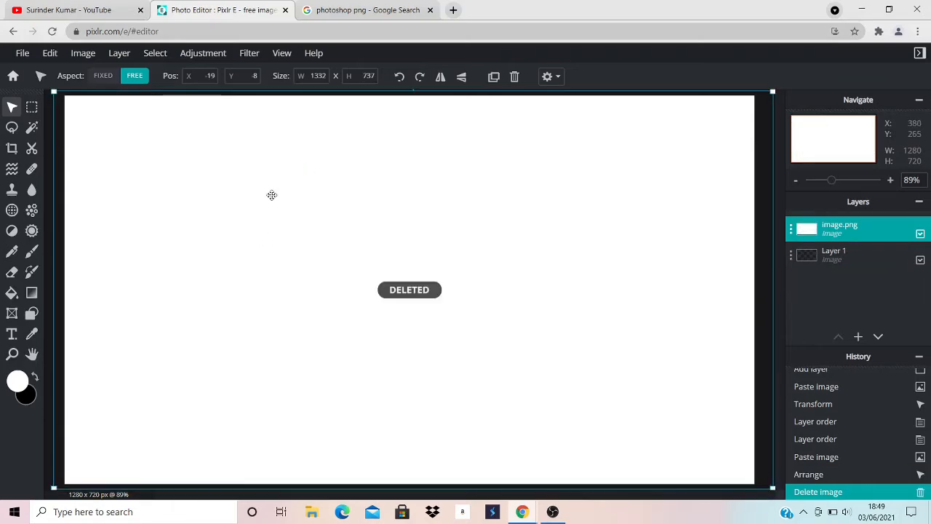
{"action": "left_click", "coordinate": [385, 9]}
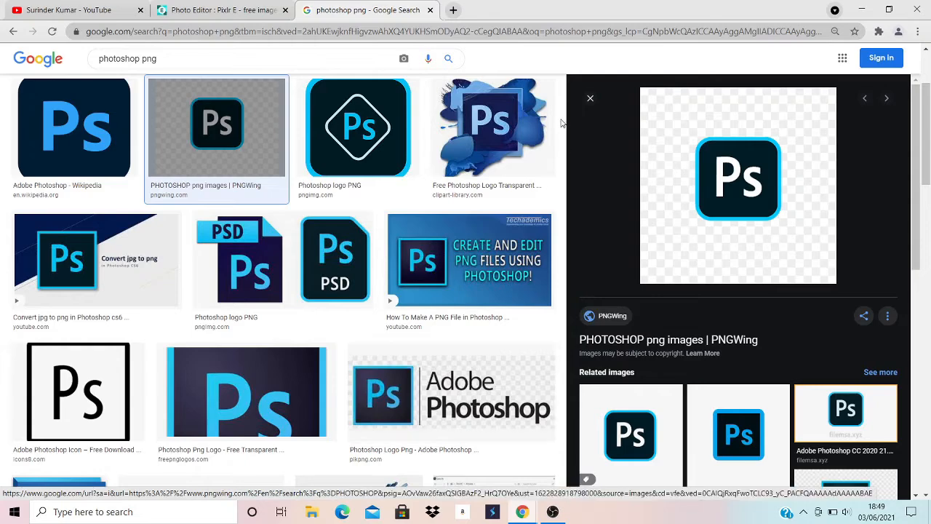
{"action": "left_click", "coordinate": [590, 97]}
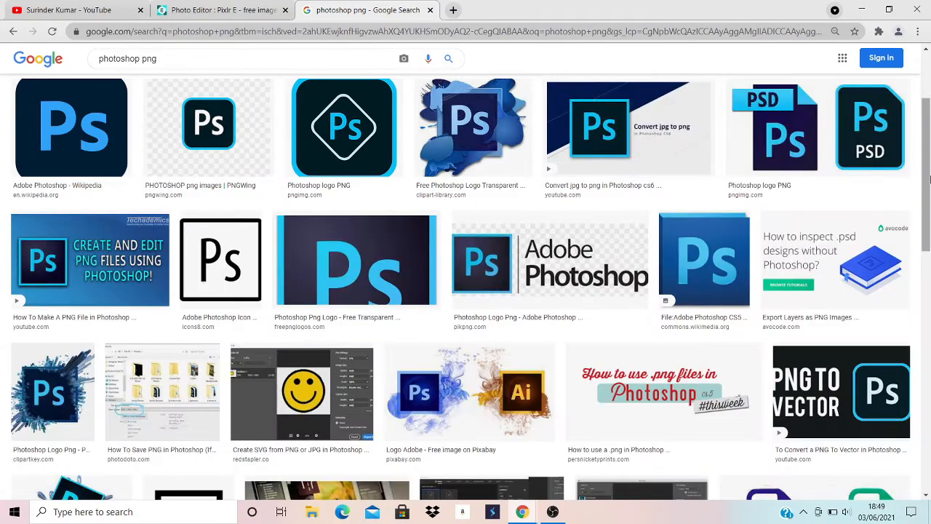
- Copy the rounded Photoshop logo image from the Wikipedia result
{"action": "scroll", "coordinate": [848, 205], "scroll_direction": "down", "scroll_amount": 4}
{"action": "scroll", "coordinate": [254, 281], "scroll_direction": "up", "scroll_amount": 6}
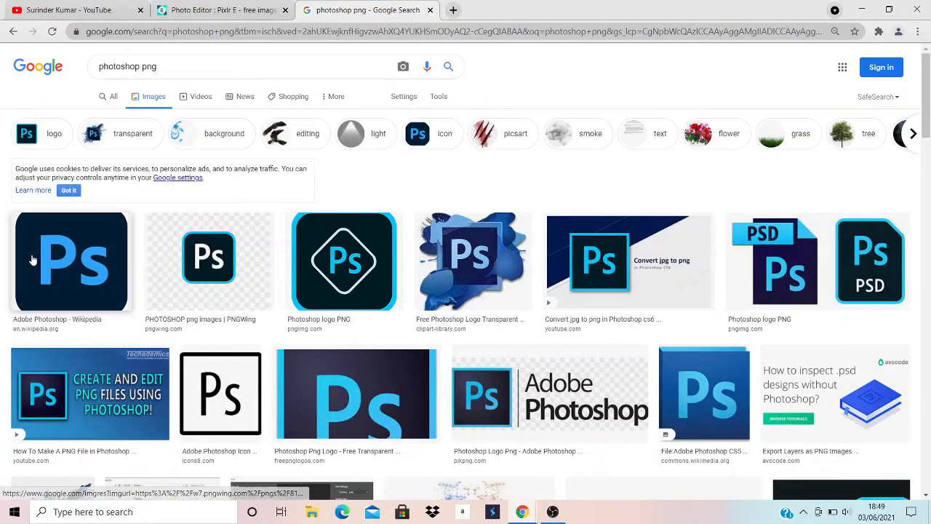
{"action": "left_click", "coordinate": [72, 266]}
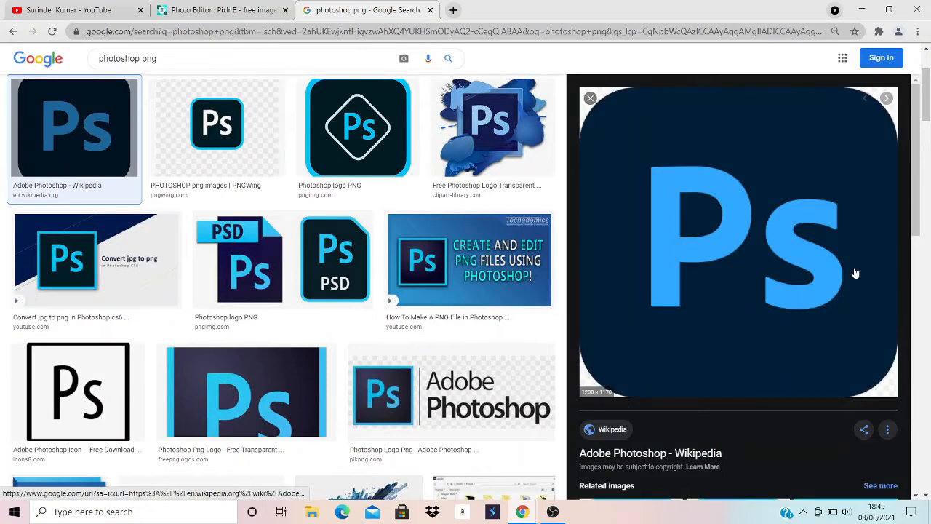
{"action": "right_click", "coordinate": [855, 273]}
{"action": "left_click", "coordinate": [820, 411]}
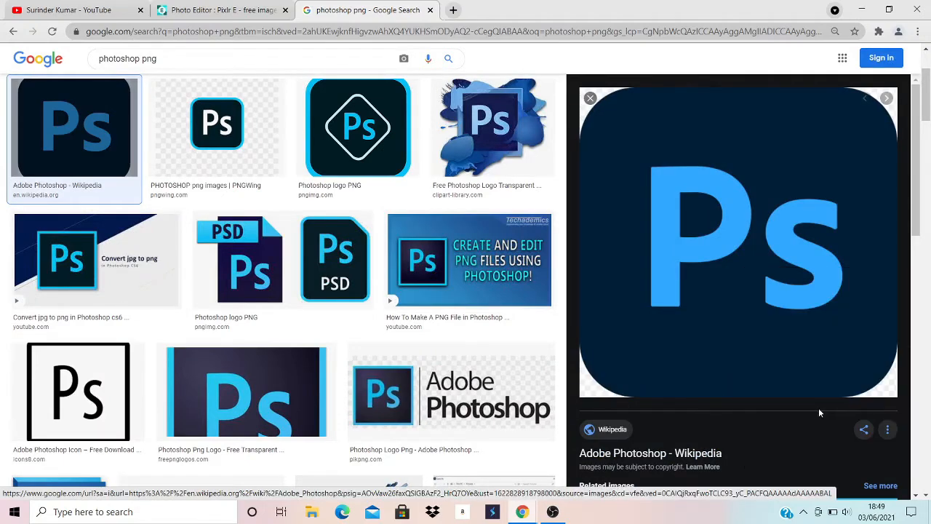
- Paste the logo into the Pixlr image and scale it proportionally to about 248 x 242 px on the canvas's left half
{"action": "left_click", "coordinate": [275, 13]}
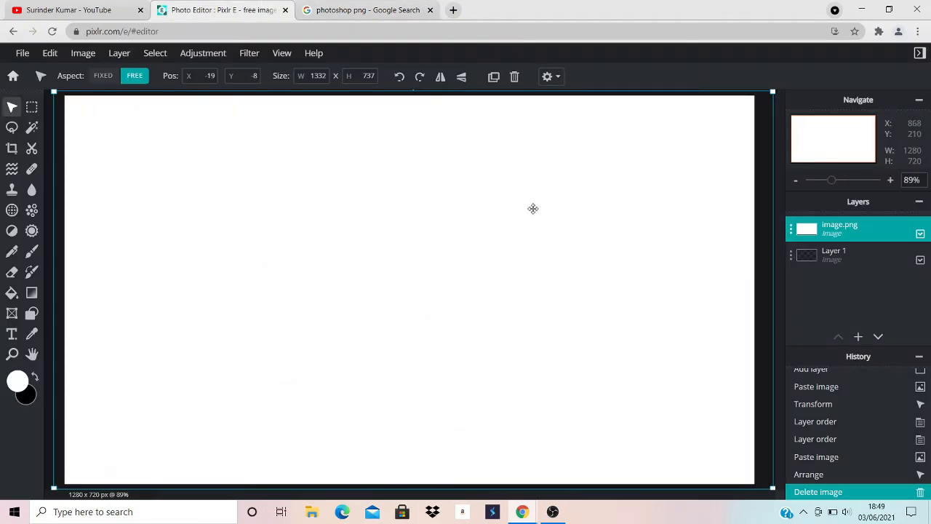
{"action": "key", "text": "ctrl+v"}
{"action": "left_click_drag", "start_coordinate": [334, 205], "coordinate": [288, 272]}
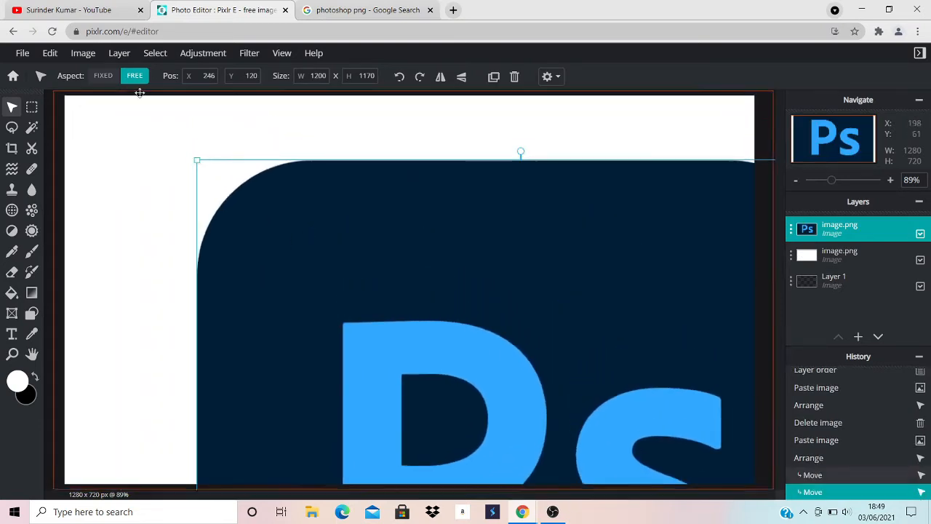
{"action": "left_click", "coordinate": [104, 77]}
{"action": "left_click_drag", "start_coordinate": [197, 165], "coordinate": [503, 354]}
{"action": "left_click_drag", "start_coordinate": [630, 462], "coordinate": [214, 177]}
{"action": "left_click_drag", "start_coordinate": [87, 163], "coordinate": [293, 368]}
{"action": "left_click_drag", "start_coordinate": [359, 442], "coordinate": [225, 301]}
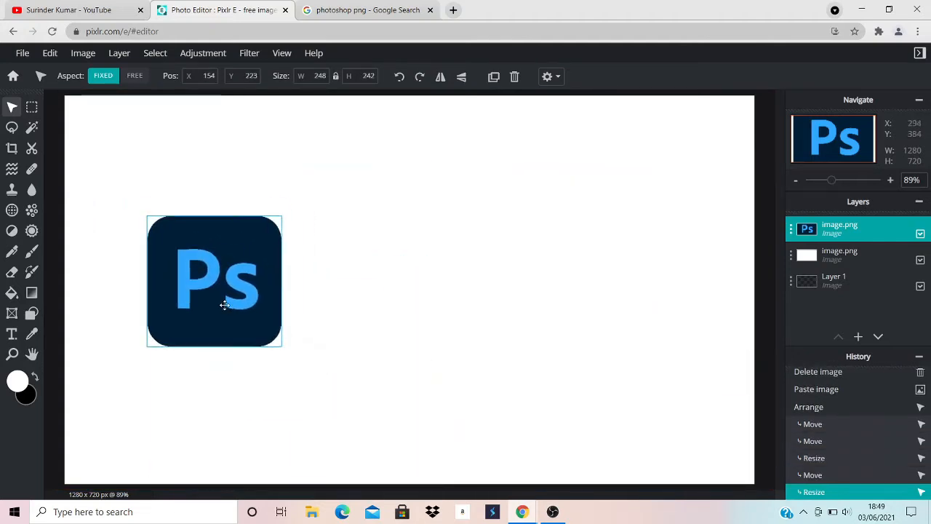
- Search Google for "how much is adobe phtoshop"
{"action": "left_click", "coordinate": [368, 10]}
{"action": "left_click", "coordinate": [336, 31]}
{"action": "type", "text": "how much is adobe phtoshop"}
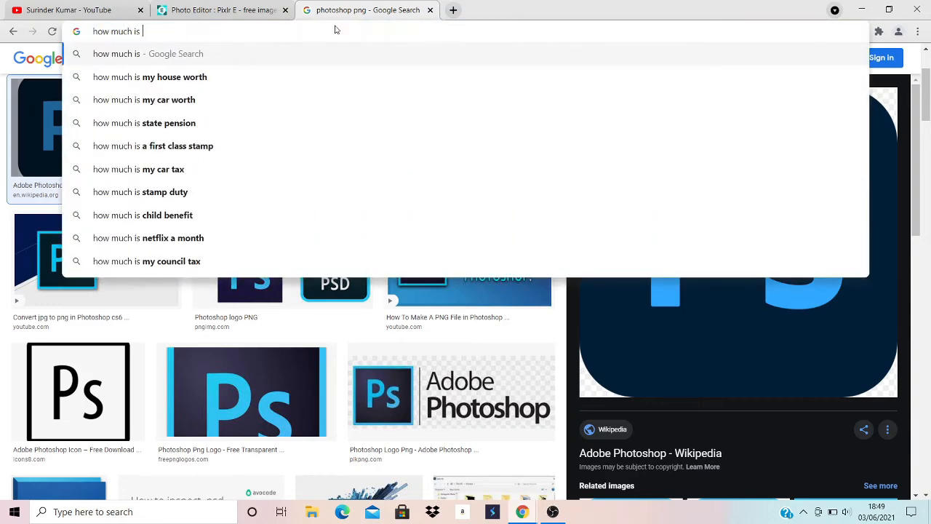
{"action": "key", "text": "Return"}
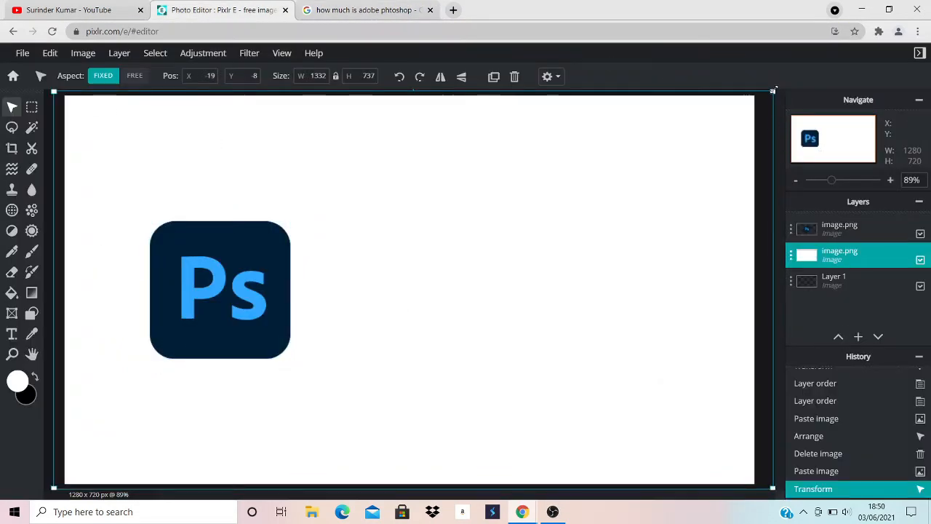
- Resize the white background image in Pixlr to about 1281 x 736 px so its edges fit the canvas
{"action": "left_click_drag", "start_coordinate": [772, 90], "coordinate": [754, 91]}
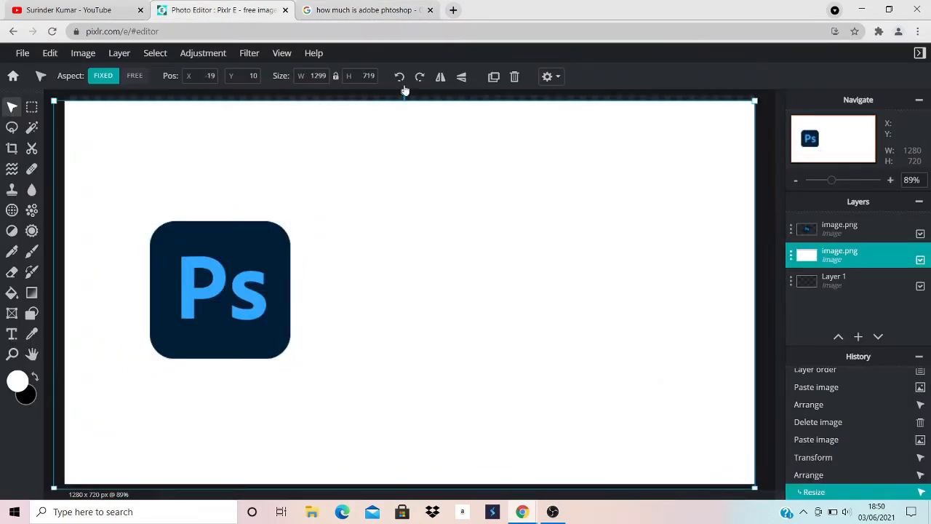
{"action": "left_click_drag", "start_coordinate": [405, 90], "coordinate": [406, 91]}
{"action": "mouse_move", "coordinate": [54, 100]}
{"action": "left_mouse_down"}
{"action": "mouse_move", "coordinate": [64, 104]}
{"action": "mouse_move", "coordinate": [64, 91]}
{"action": "left_mouse_up"}
{"action": "left_click", "coordinate": [135, 76]}
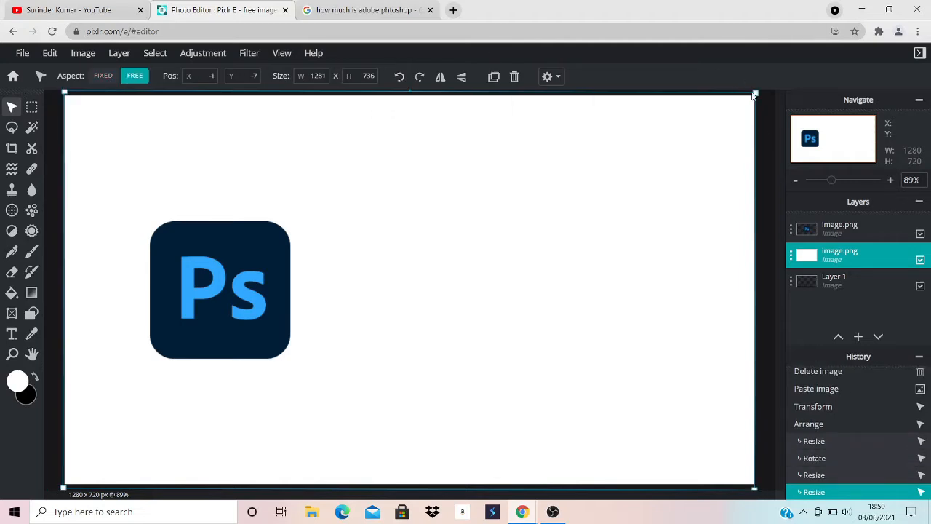
{"action": "left_click", "coordinate": [769, 107]}
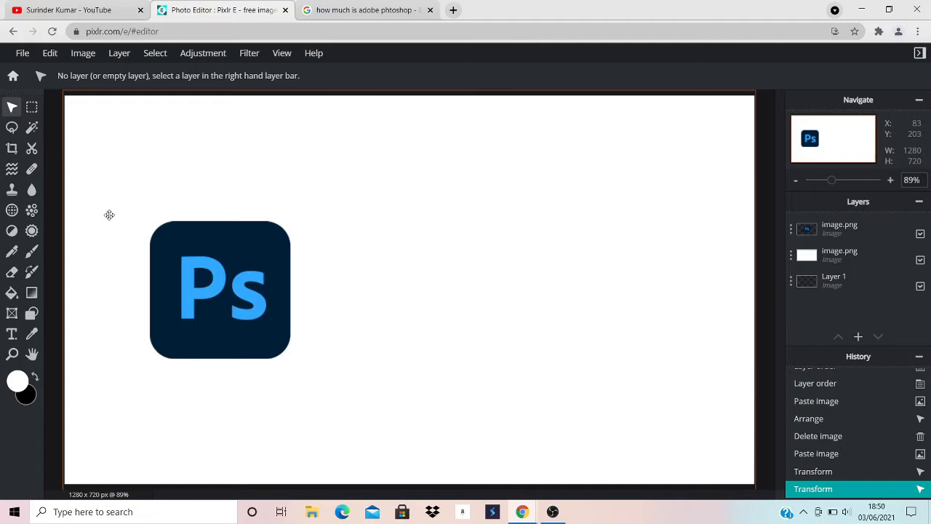
- Add a new text layer with the Text tool
{"action": "left_click", "coordinate": [14, 338]}
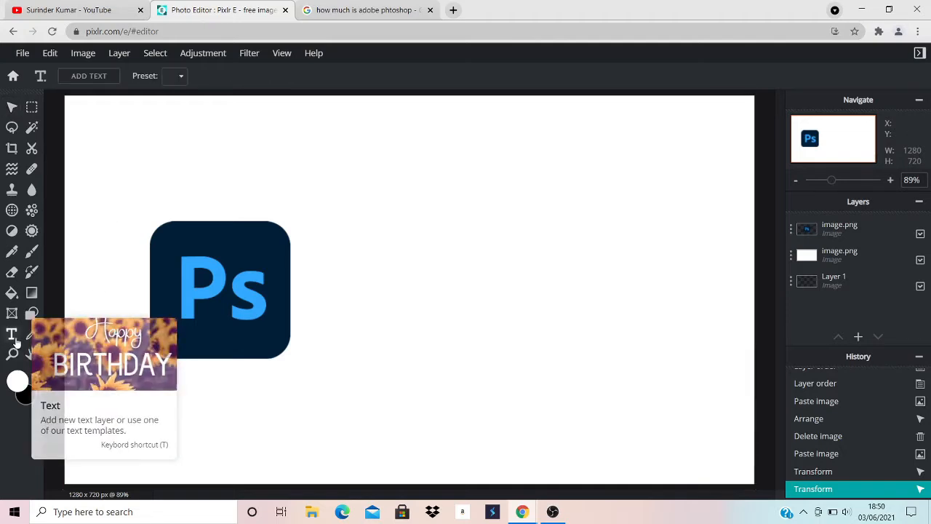
{"action": "left_click", "coordinate": [89, 77]}
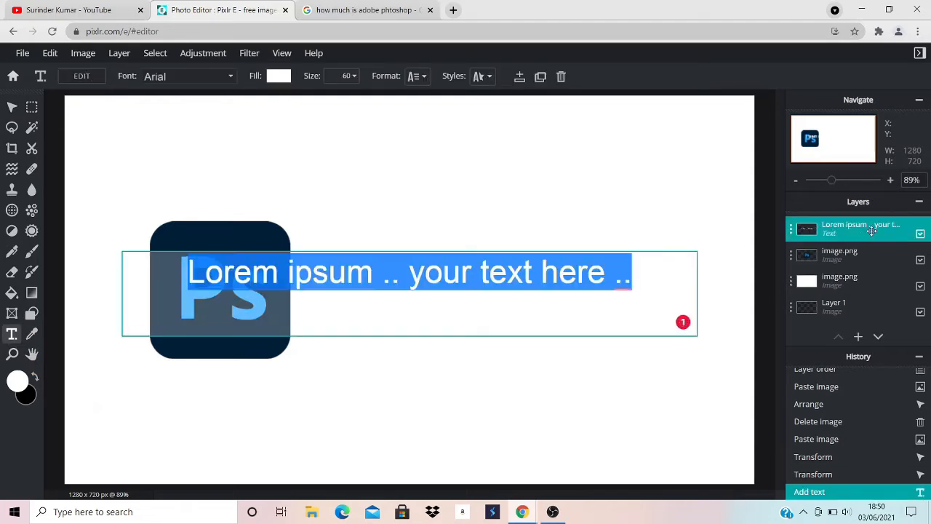
- Move the Photoshop logo layer below the white background layer and back above it
{"action": "left_click", "coordinate": [861, 257]}
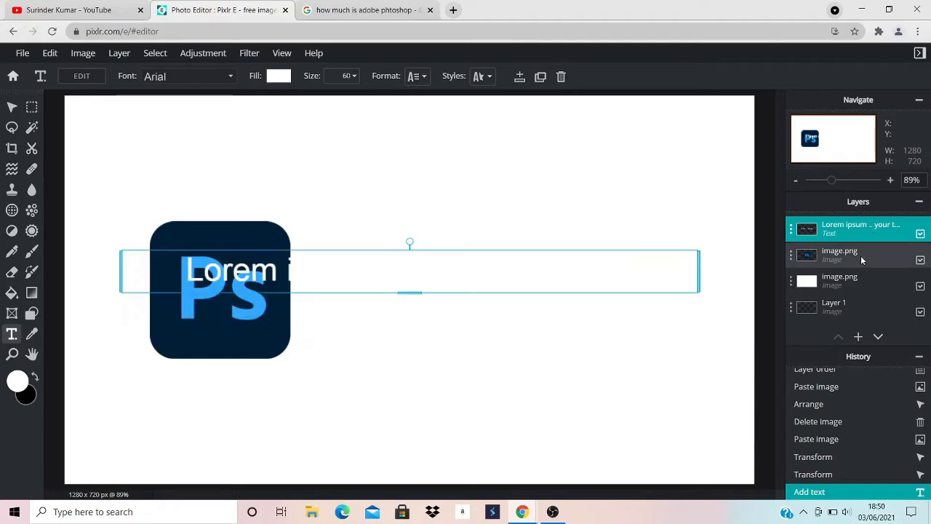
{"action": "left_click", "coordinate": [860, 256]}
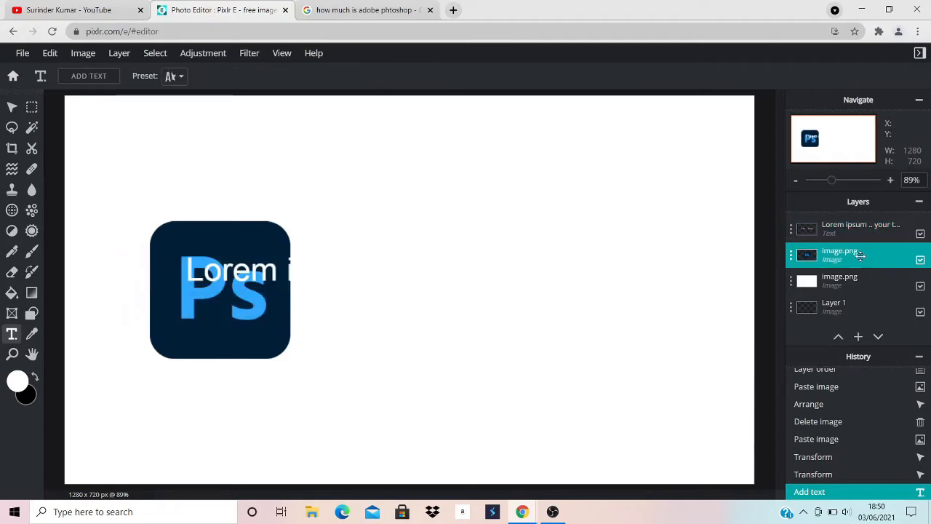
{"action": "left_click_drag", "start_coordinate": [860, 256], "coordinate": [867, 284]}
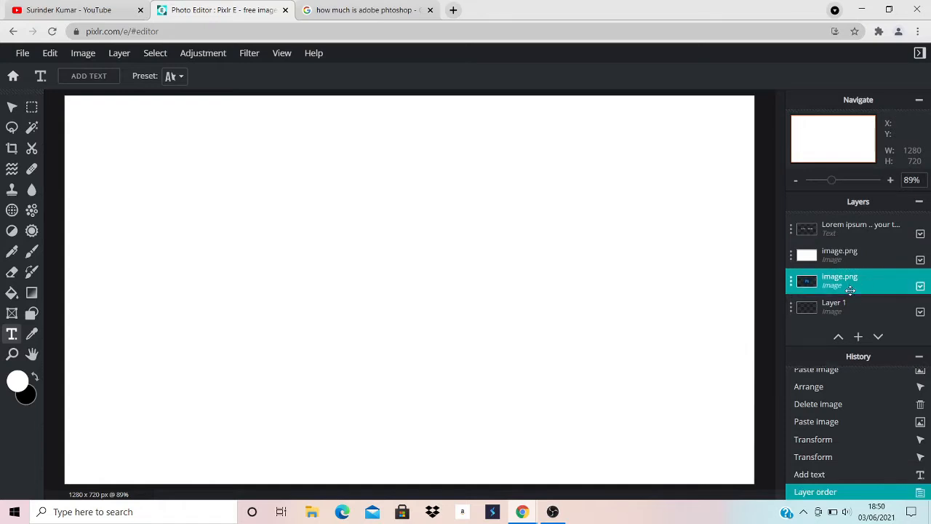
{"action": "left_click_drag", "start_coordinate": [850, 289], "coordinate": [852, 262]}
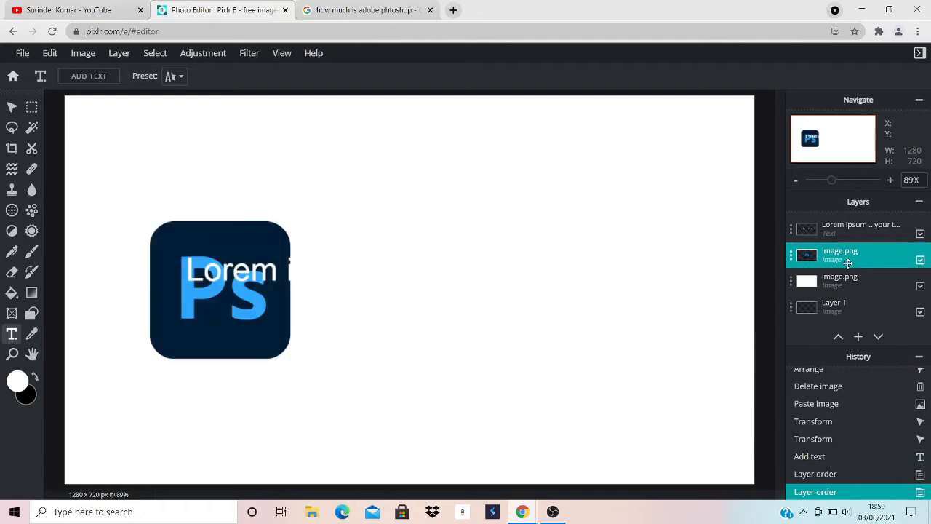
- Move the placeholder text above the Photoshop logo and set its fill to red #FF0000
{"action": "left_click", "coordinate": [216, 263]}
{"action": "left_click_drag", "start_coordinate": [215, 263], "coordinate": [159, 153]}
{"action": "left_click", "coordinate": [279, 76]}
{"action": "left_click", "coordinate": [369, 145]}
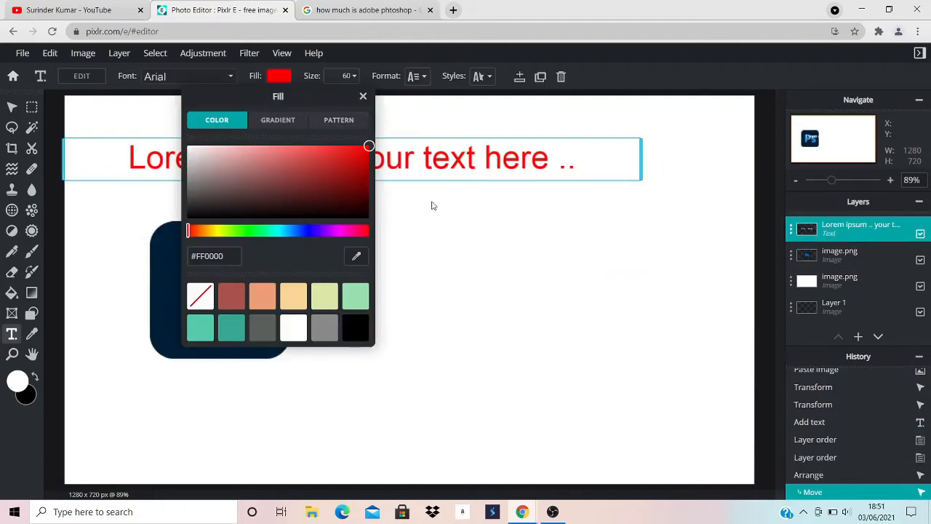
- Replace the placeholder text with "$20.99/month" and center it directly above the Photoshop logo
{"action": "double_click", "coordinate": [358, 160]}
{"action": "type", "text": "20.99"}
{"action": "key", "text": "Home"}
{"action": "type", "text": "$"}
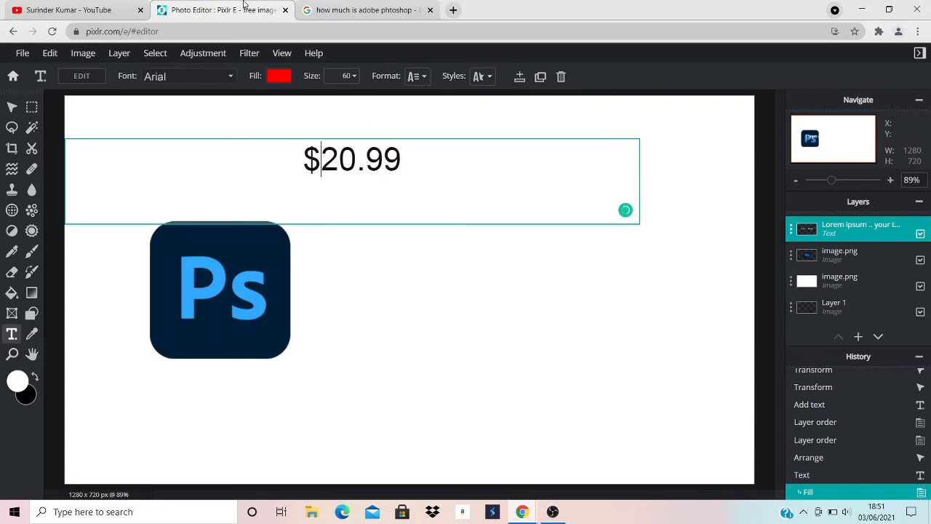
{"action": "left_click", "coordinate": [364, 10]}
{"action": "left_click", "coordinate": [218, 10]}
{"action": "key", "text": "End"}
{"action": "type", "text": "/month"}
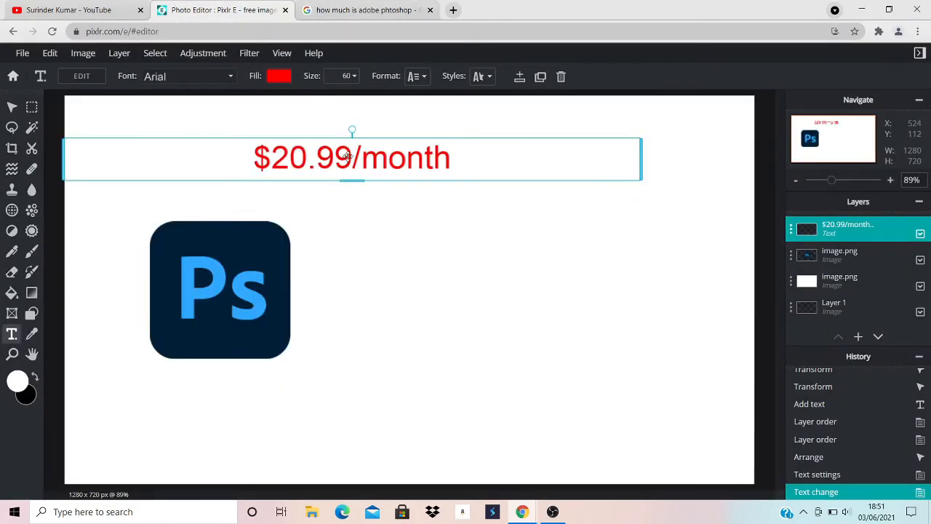
{"action": "left_click_drag", "start_coordinate": [352, 155], "coordinate": [210, 188]}
- Search Google Images for "arrow png"
{"action": "left_click", "coordinate": [363, 9]}
{"action": "left_click", "coordinate": [374, 37]}
{"action": "type", "text": "arroq"}
{"action": "key", "text": "BackSpace"}
{"action": "type", "text": "w png"}
{"action": "key", "text": "Return"}
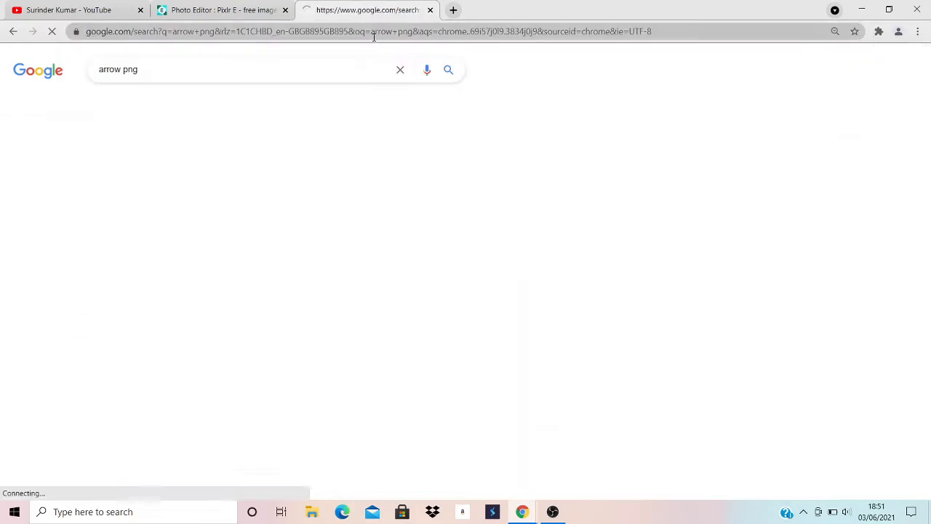
{"action": "left_click", "coordinate": [159, 238]}
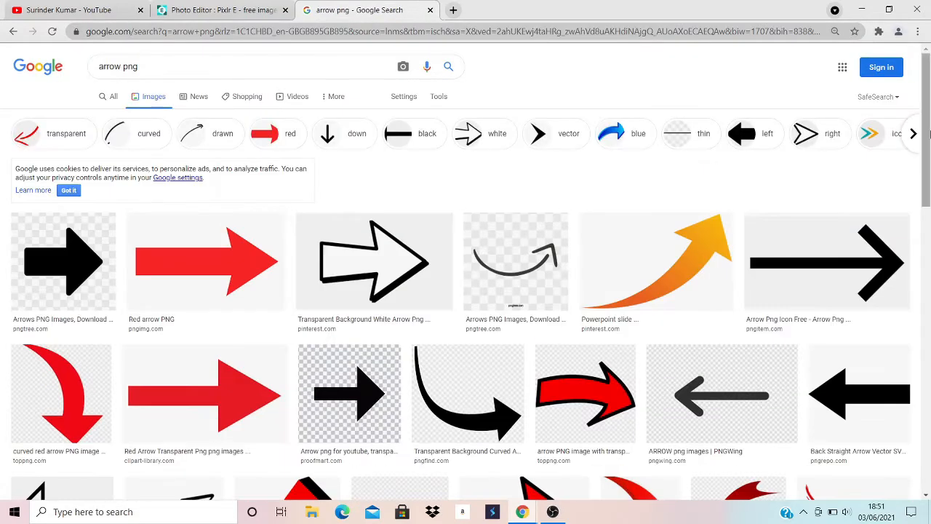
- Copy the black right arrow image from the Wikipedia result and paste it into the Pixlr thumbnail
{"action": "left_click_drag", "start_coordinate": [926, 141], "coordinate": [928, 240]}
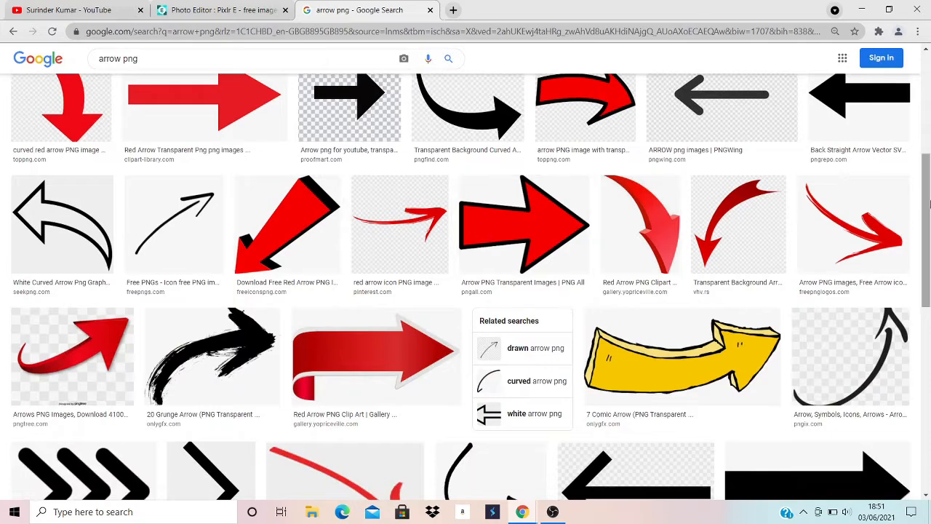
{"action": "left_click_drag", "start_coordinate": [928, 196], "coordinate": [930, 292]}
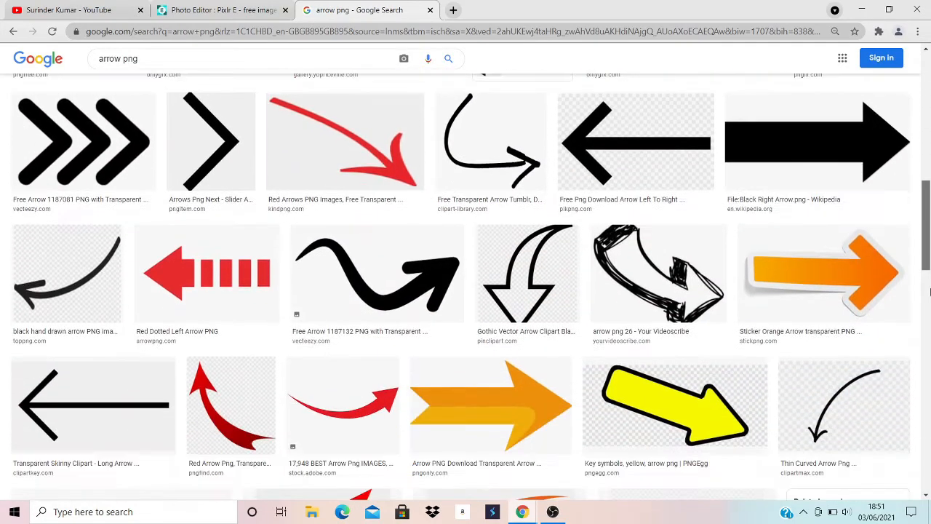
{"action": "left_click", "coordinate": [800, 168]}
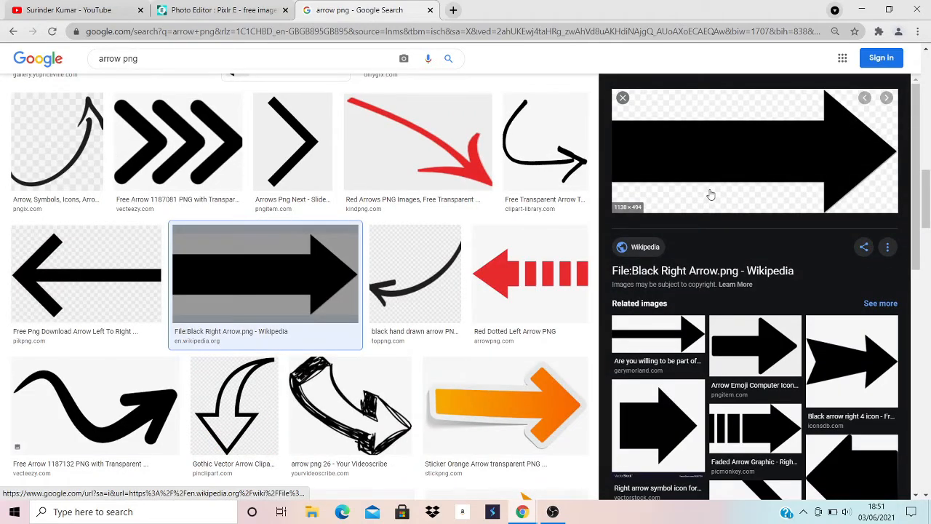
{"action": "right_click", "coordinate": [710, 193]}
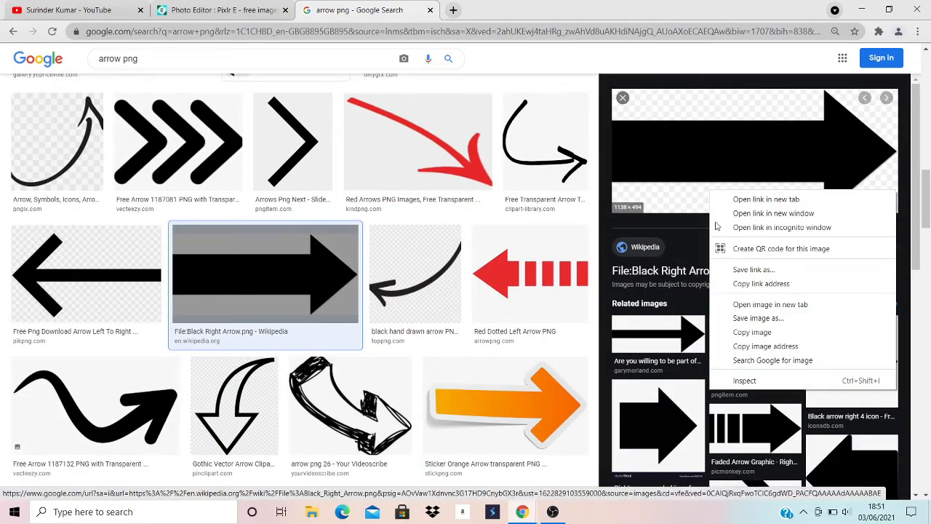
{"action": "left_click", "coordinate": [735, 335]}
{"action": "left_click", "coordinate": [218, 9]}
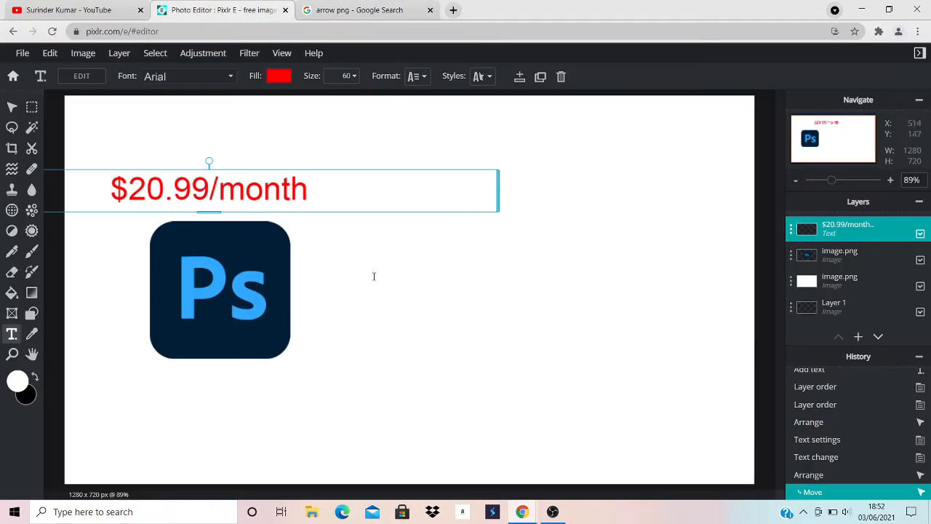
{"action": "key", "text": "ctrl+v"}
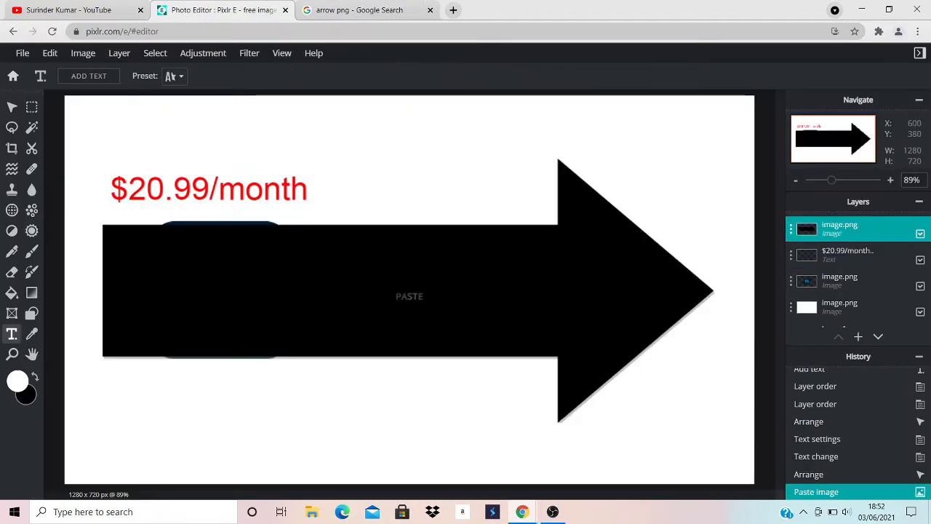
{"action": "left_click", "coordinate": [339, 294]}
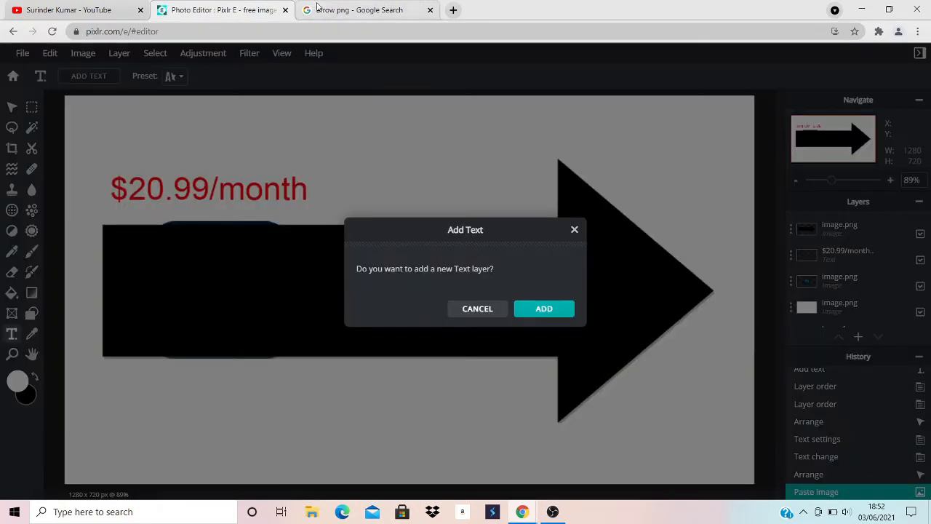
{"action": "left_click", "coordinate": [477, 308]}
{"action": "left_click", "coordinate": [358, 9]}
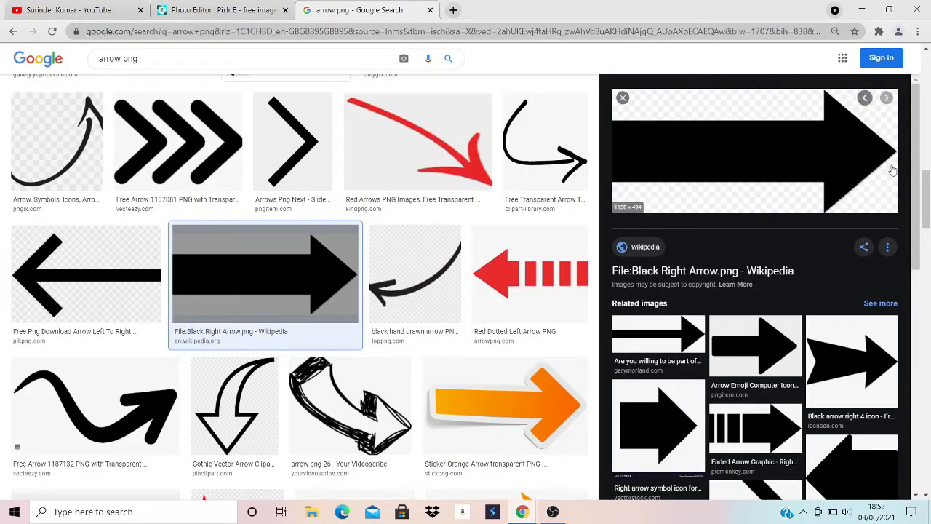
{"action": "left_click", "coordinate": [234, 7]}
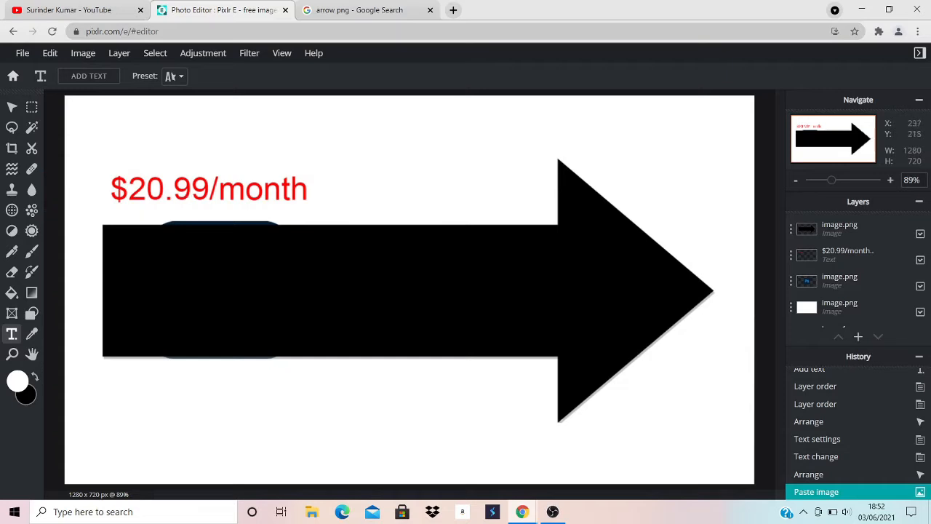
{"action": "left_click", "coordinate": [367, 302]}
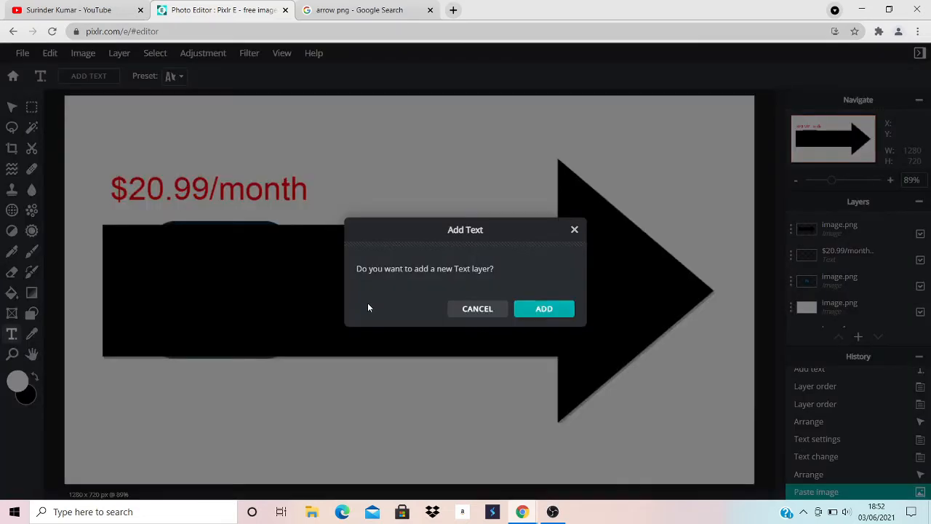
{"action": "left_click", "coordinate": [465, 313]}
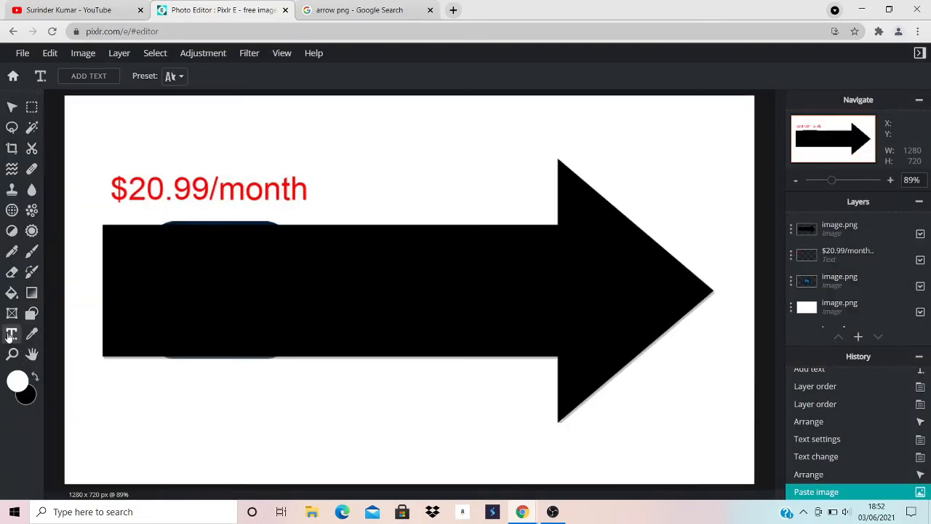
- Shrink the black arrow to about 363 x 160 px and place it just right of the Photoshop logo
{"action": "left_click", "coordinate": [11, 109]}
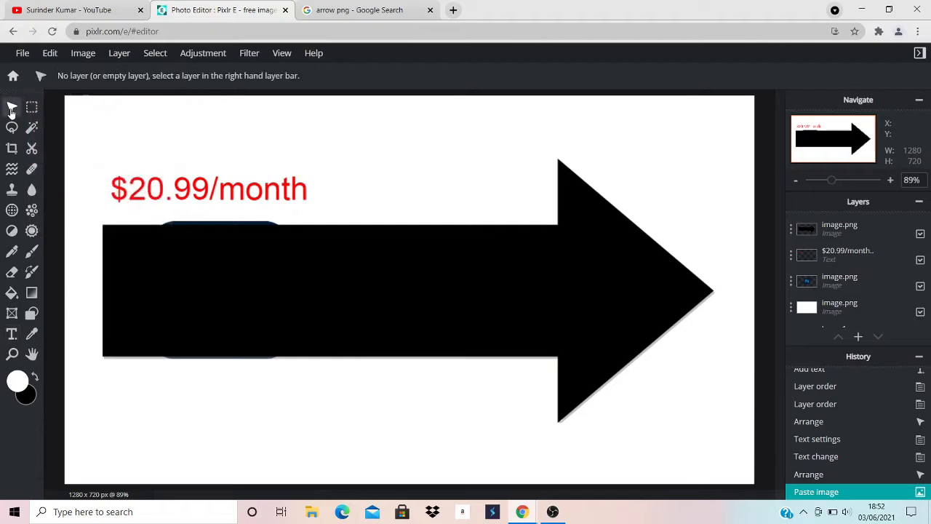
{"action": "left_click", "coordinate": [354, 278]}
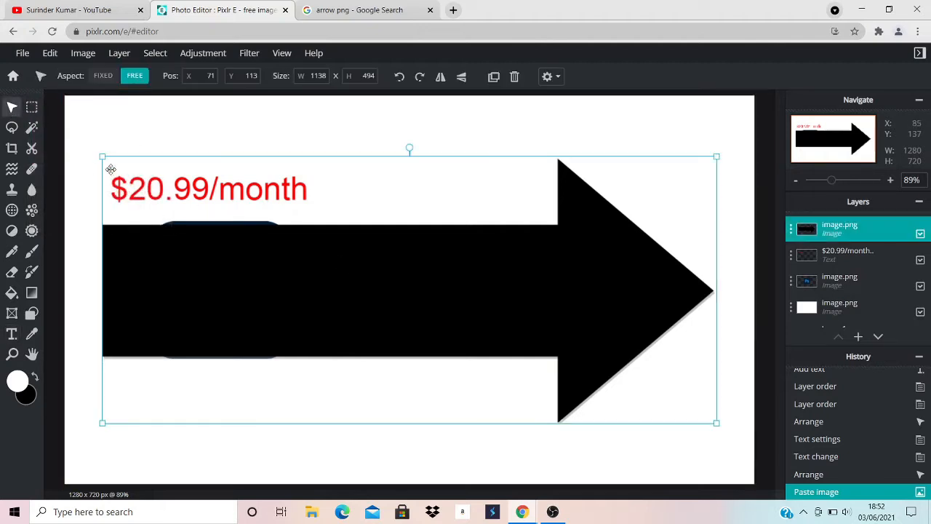
{"action": "left_click_drag", "start_coordinate": [219, 194], "coordinate": [227, 257]}
{"action": "left_click", "coordinate": [216, 191]}
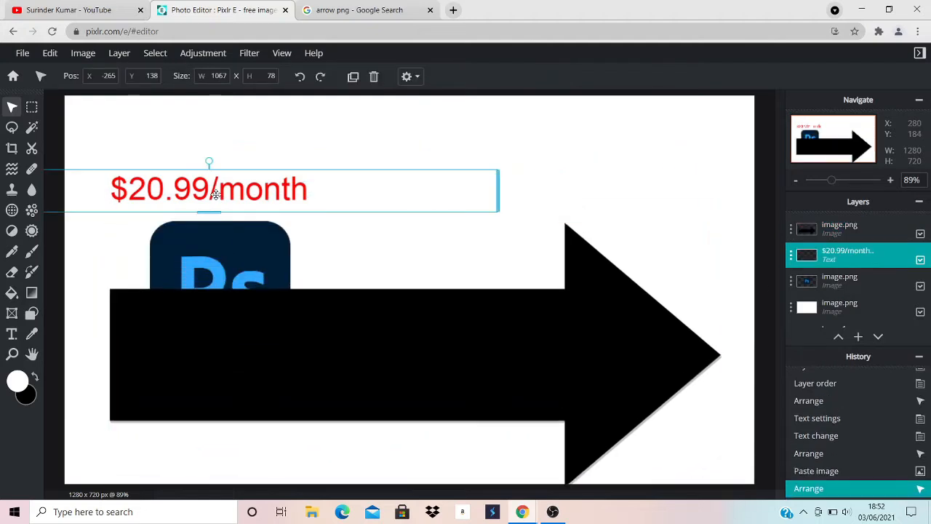
{"action": "left_click", "coordinate": [251, 349]}
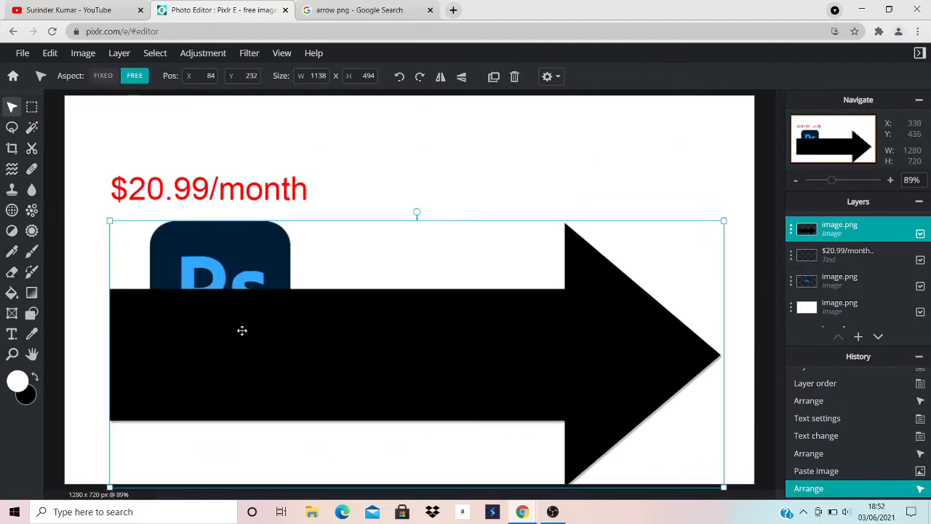
{"action": "left_click_drag", "start_coordinate": [242, 369], "coordinate": [240, 324]}
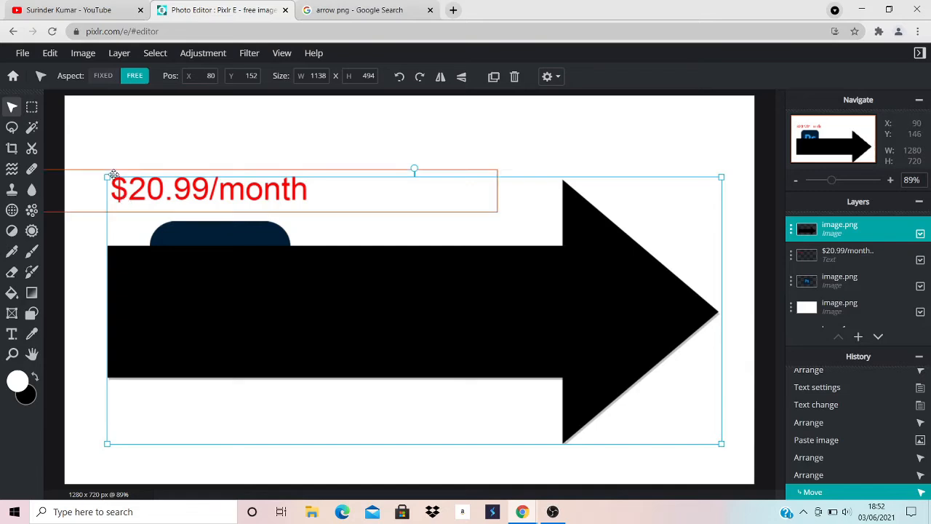
{"action": "left_click_drag", "start_coordinate": [107, 176], "coordinate": [525, 357]}
{"action": "left_click_drag", "start_coordinate": [648, 410], "coordinate": [448, 298]}
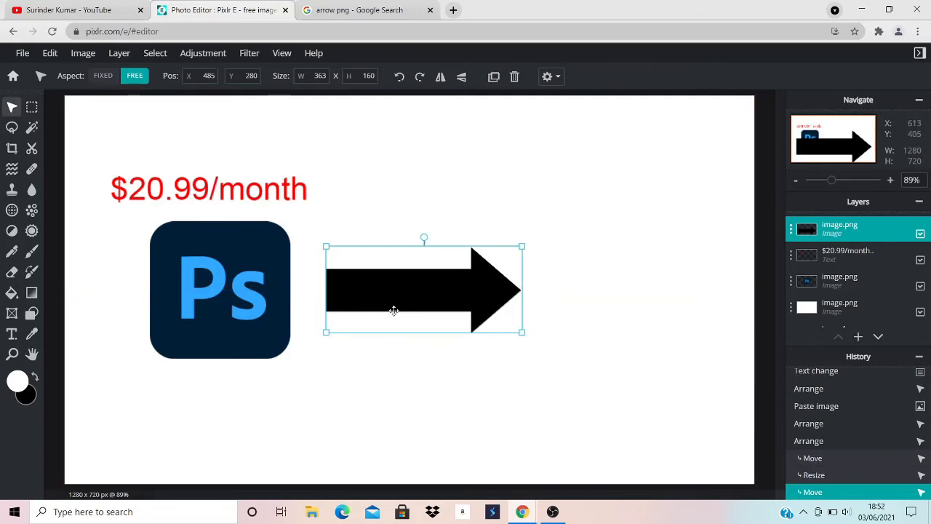
- Recolor the arrow red with a Color lookup adjustment, changing the gradient's white end to #FF0000
{"action": "left_click", "coordinate": [194, 52]}
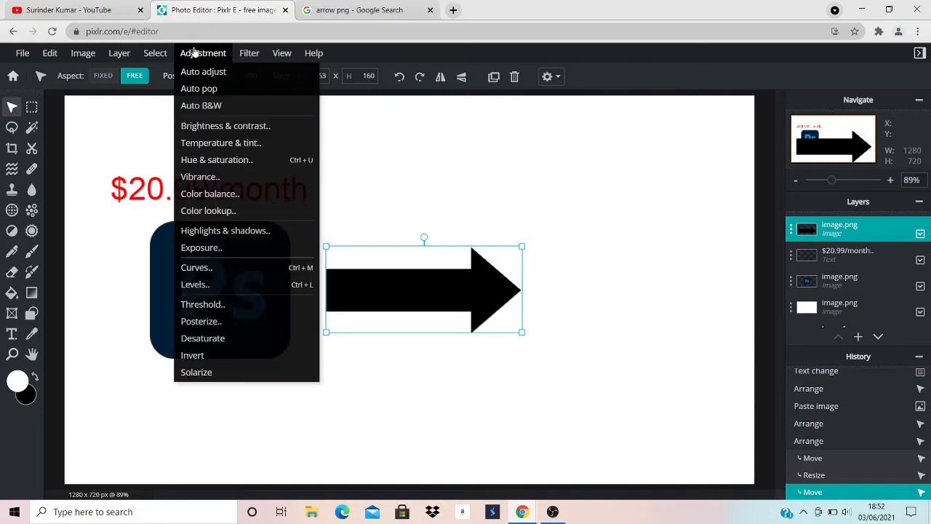
{"action": "left_click", "coordinate": [206, 211]}
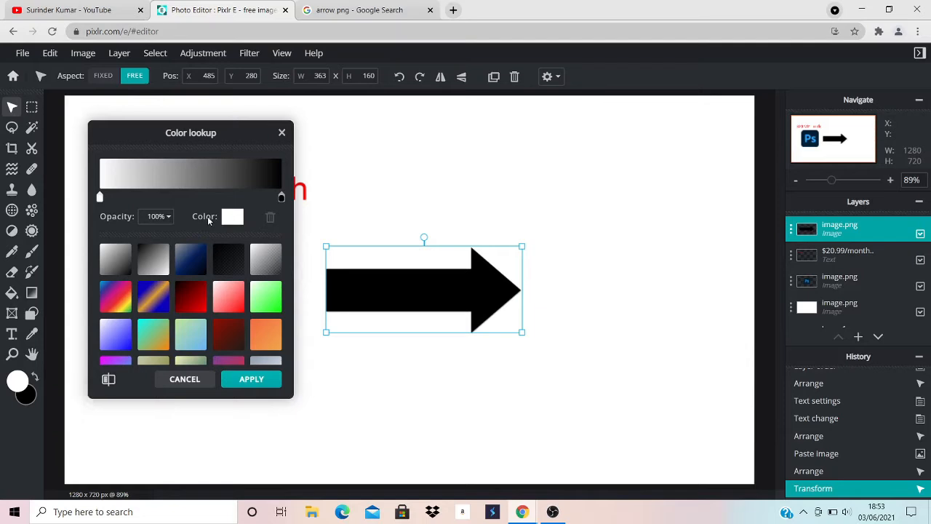
{"action": "left_click", "coordinate": [231, 217]}
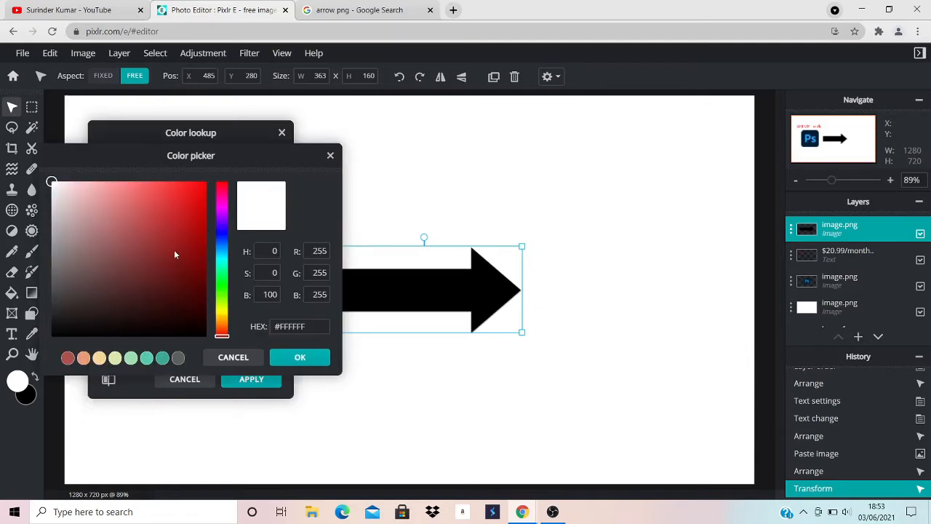
{"action": "left_click", "coordinate": [174, 217]}
{"action": "mouse_move", "coordinate": [175, 219]}
{"action": "left_mouse_down"}
{"action": "mouse_move", "coordinate": [187, 182]}
{"action": "mouse_move", "coordinate": [229, 150]}
{"action": "left_mouse_up"}
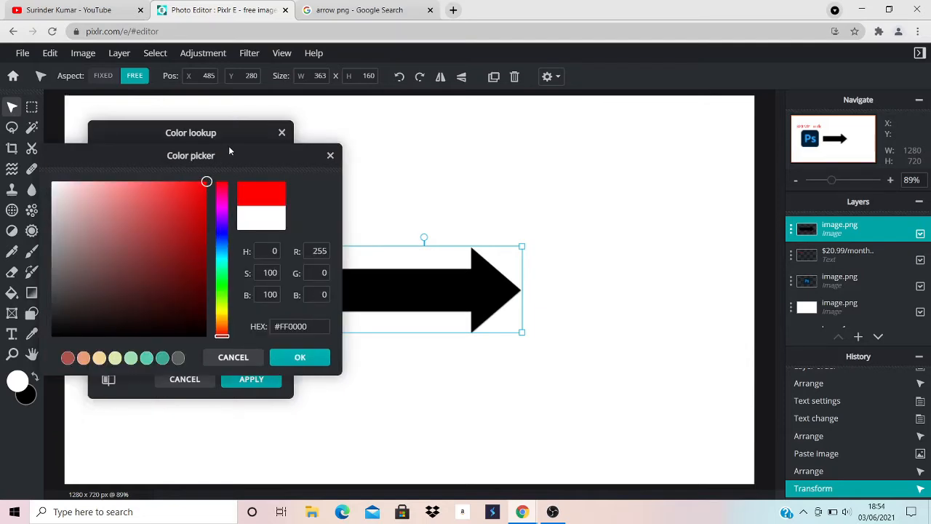
{"action": "left_click", "coordinate": [291, 355]}
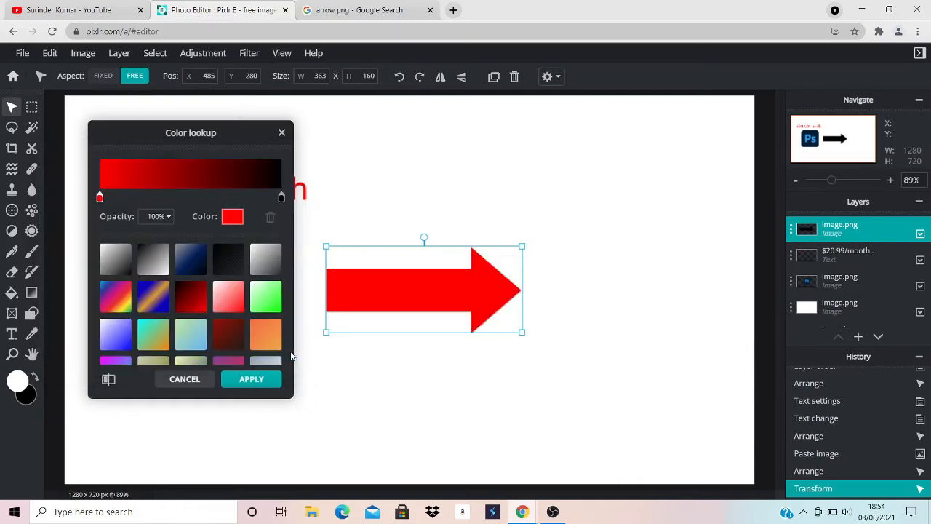
{"action": "left_click", "coordinate": [242, 380]}
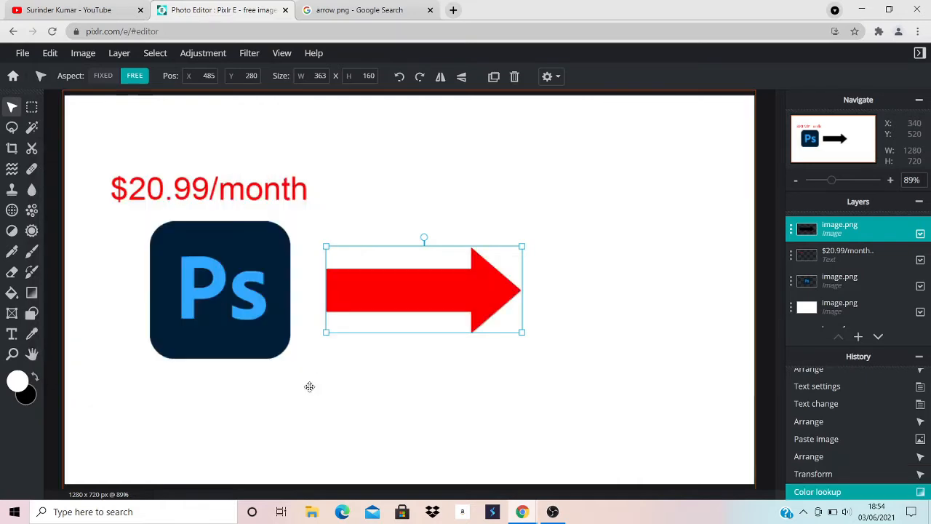
{"action": "left_click", "coordinate": [361, 396]}
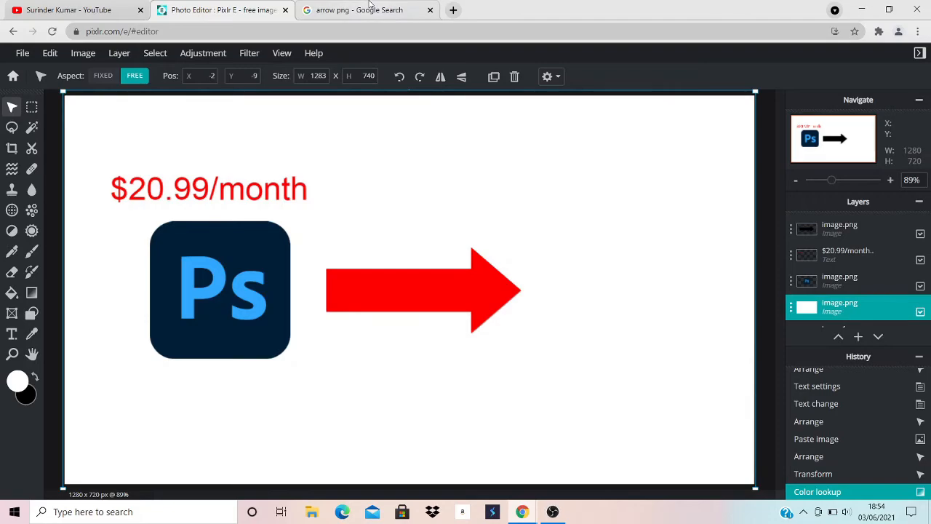
- Search Google Images for "pixlr editor" and bring the Pixlr E logo into the thumbnail
{"action": "left_click", "coordinate": [370, 8]}
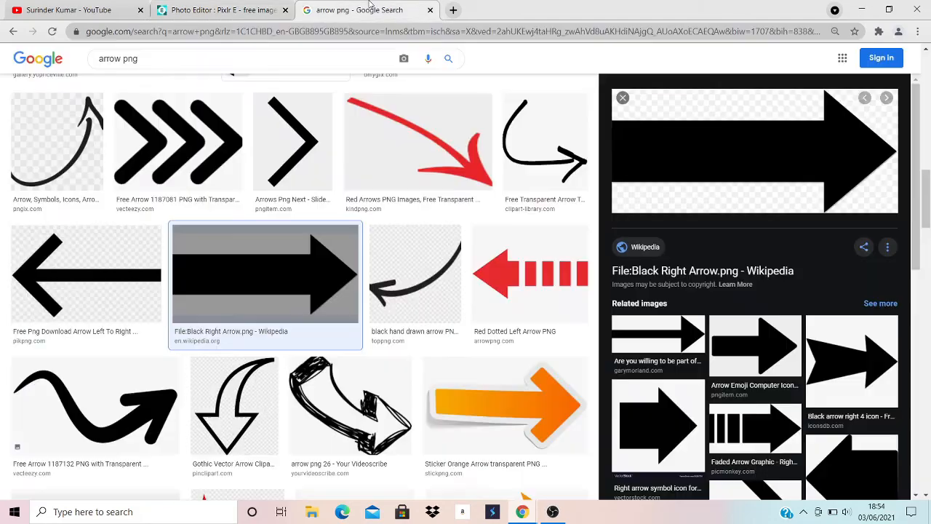
{"action": "triple_click", "coordinate": [275, 58]}
{"action": "scroll", "coordinate": [274, 58], "scroll_direction": "up", "scroll_amount": 5}
{"action": "type", "text": "pixlr edi"}
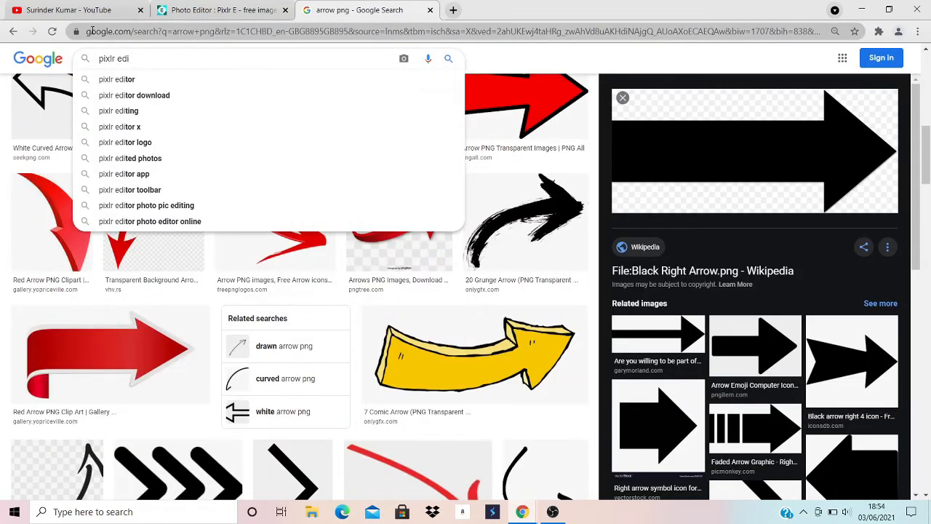
{"action": "left_click", "coordinate": [201, 81]}
{"action": "left_click", "coordinate": [471, 396]}
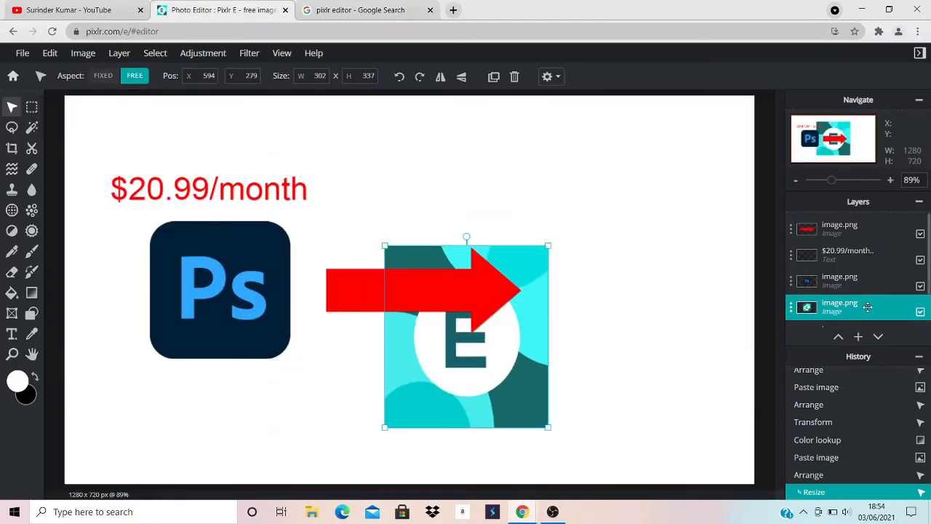
- Move the stretched Pixlr E logo to the top of the layer order beside the arrowhead, and hide that layer
{"action": "left_click_drag", "start_coordinate": [868, 307], "coordinate": [875, 223]}
{"action": "left_click_drag", "start_coordinate": [469, 393], "coordinate": [623, 323]}
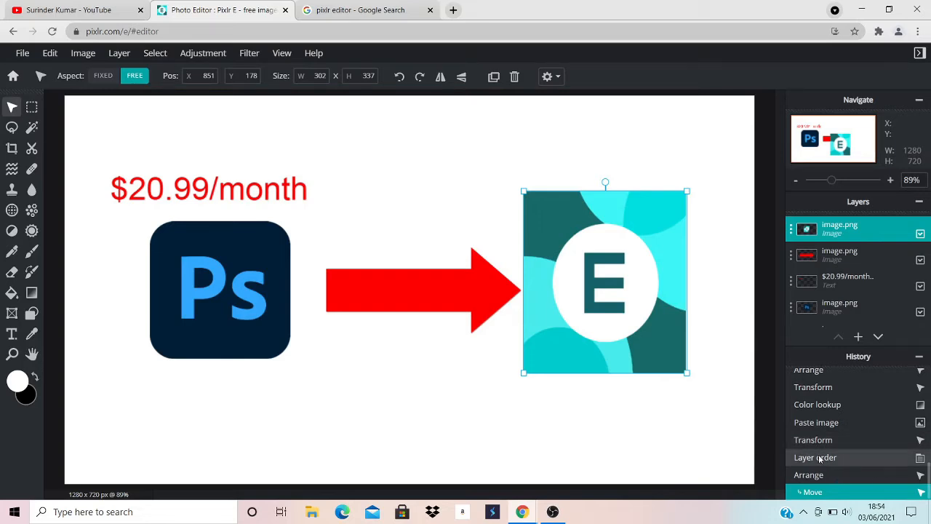
{"action": "left_click", "coordinate": [920, 235]}
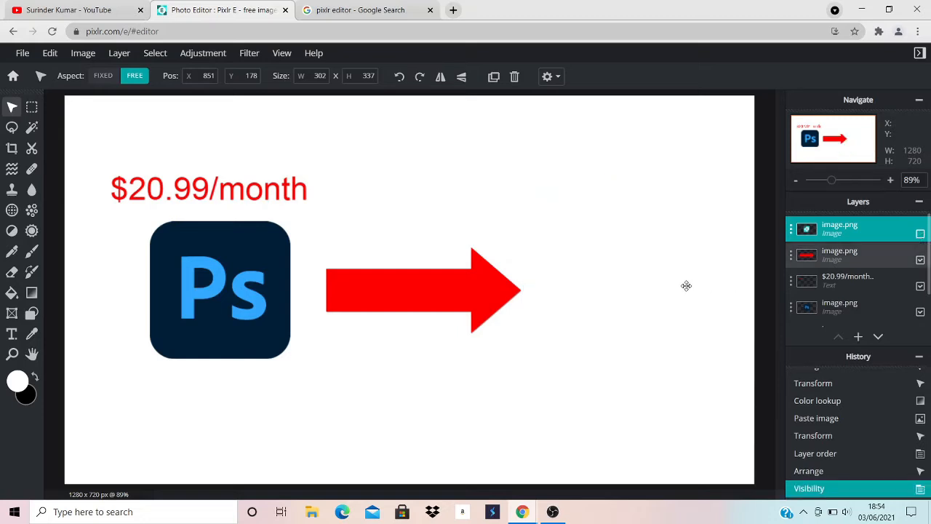
- Paste a fresh Pixlr E logo and shrink it with fixed aspect to about 232 x 232 px over the Photoshop logo
{"action": "key", "text": "ctrl+v"}
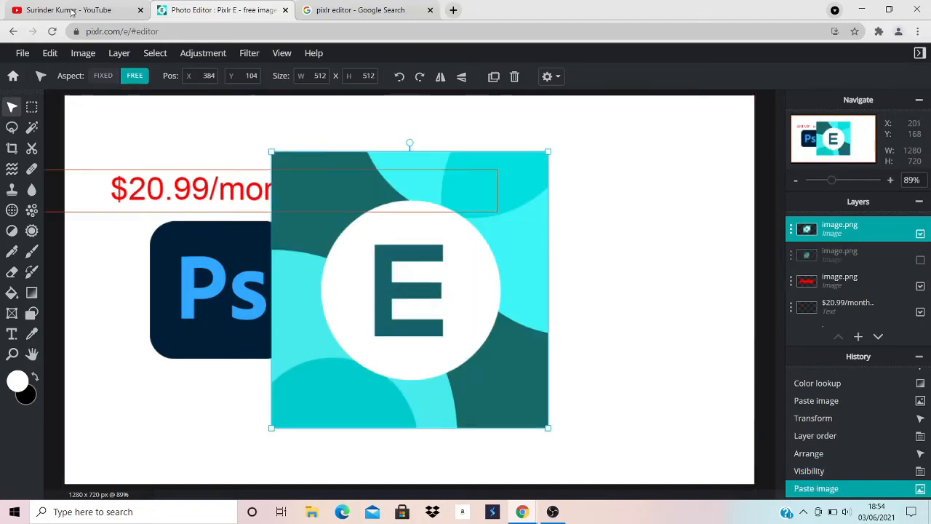
{"action": "left_click", "coordinate": [103, 77]}
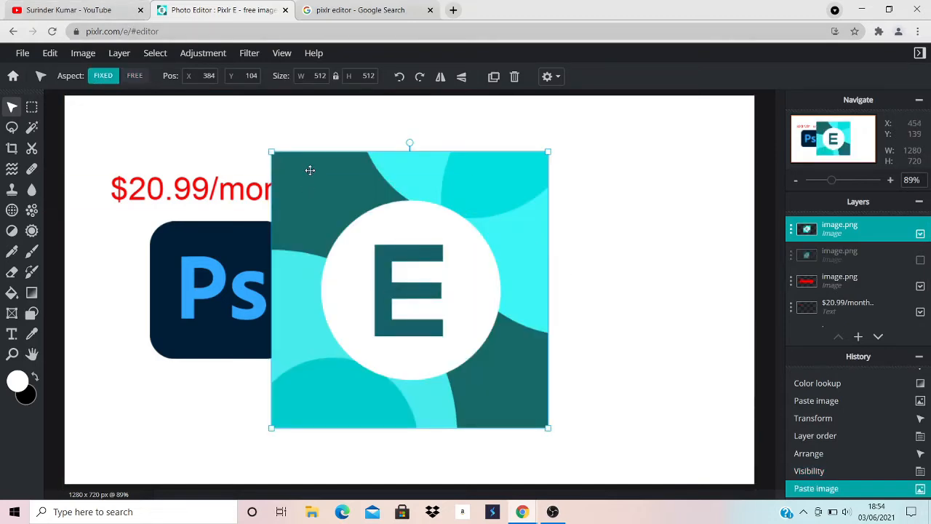
{"action": "left_click_drag", "start_coordinate": [272, 151], "coordinate": [422, 302]}
{"action": "left_click_drag", "start_coordinate": [480, 372], "coordinate": [214, 295]}
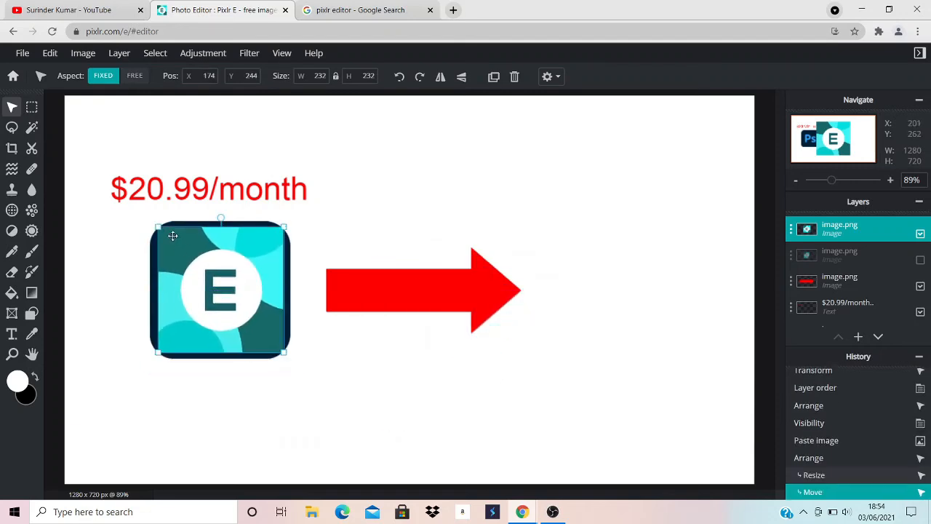
- Enlarge the Pixlr E logo to match the Photoshop logo's size and place it to the right of the arrow
{"action": "left_click_drag", "start_coordinate": [157, 225], "coordinate": [149, 218]}
{"action": "left_click_drag", "start_coordinate": [197, 266], "coordinate": [199, 267]}
{"action": "left_click_drag", "start_coordinate": [284, 219], "coordinate": [290, 214]}
{"action": "left_click_drag", "start_coordinate": [228, 260], "coordinate": [633, 267]}
{"action": "left_click", "coordinate": [623, 401]}
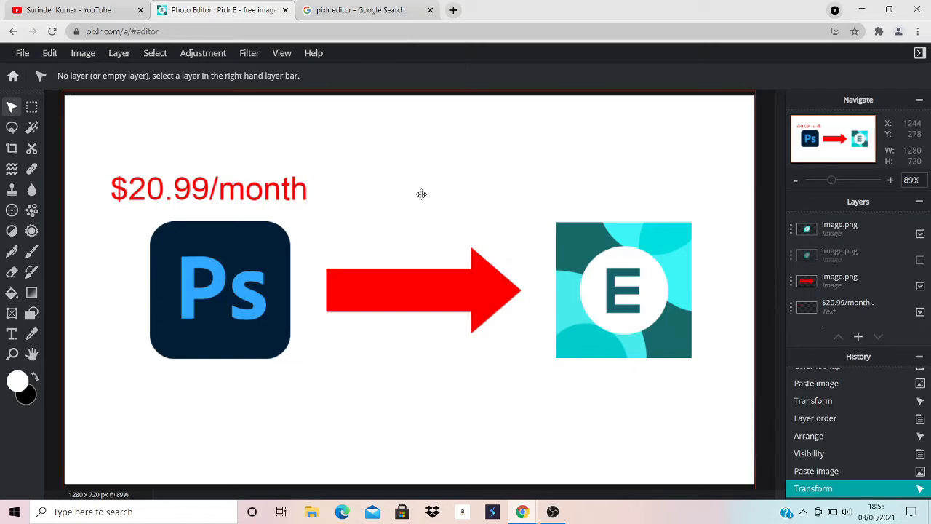
- Nudge the "$20.99/month" text slightly right above the Photoshop logo, keeping its wording
{"action": "left_click_drag", "start_coordinate": [264, 192], "coordinate": [272, 193]}
{"action": "double_click", "coordinate": [272, 193]}
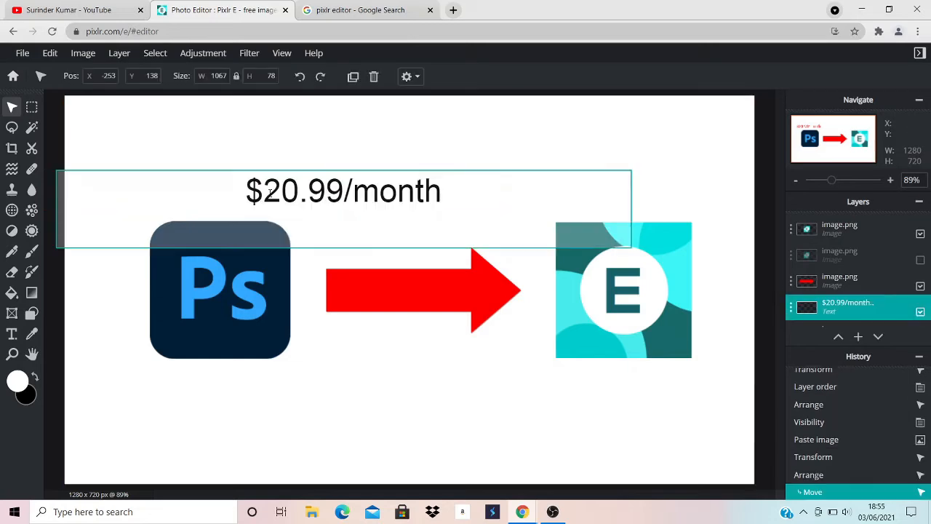
{"action": "left_click", "coordinate": [768, 204]}
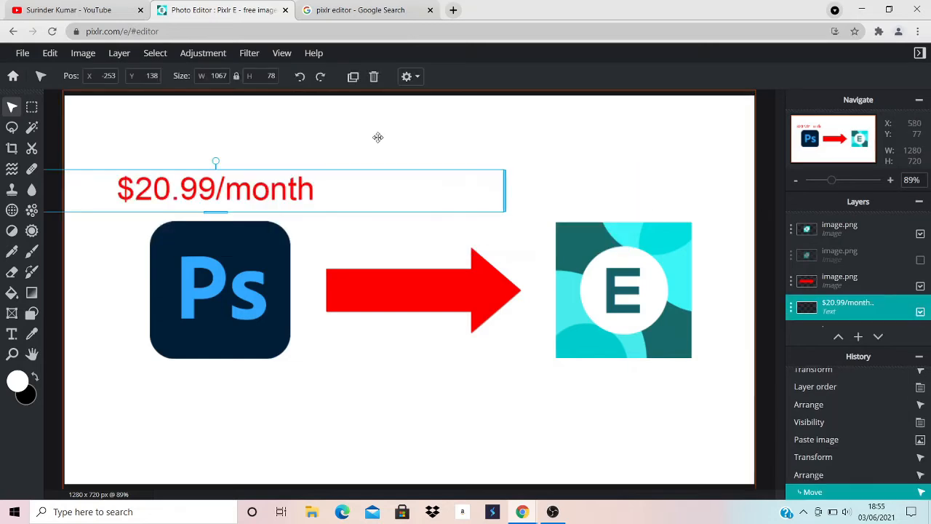
{"action": "left_click", "coordinate": [363, 232]}
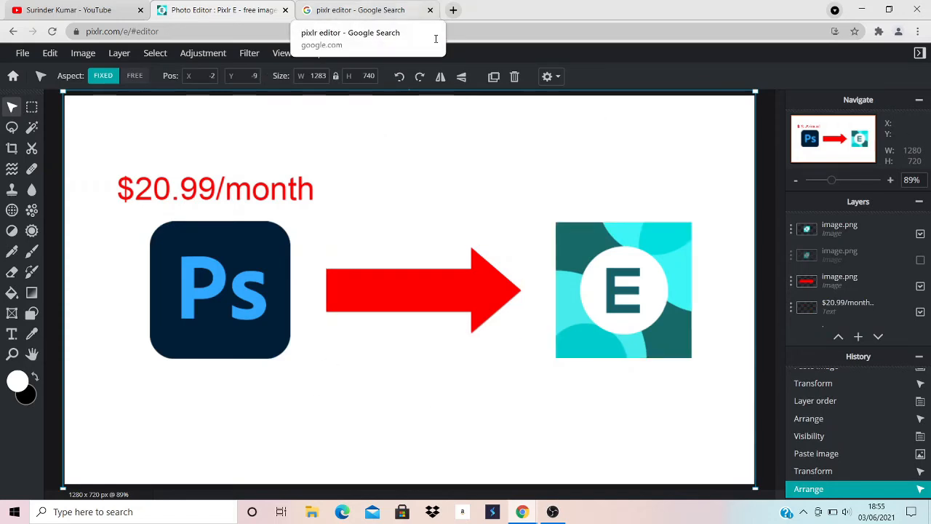
- Duplicate the "$20.99/month" text layer and place the copy above the Pixlr E logo
{"action": "left_click", "coordinate": [269, 200]}
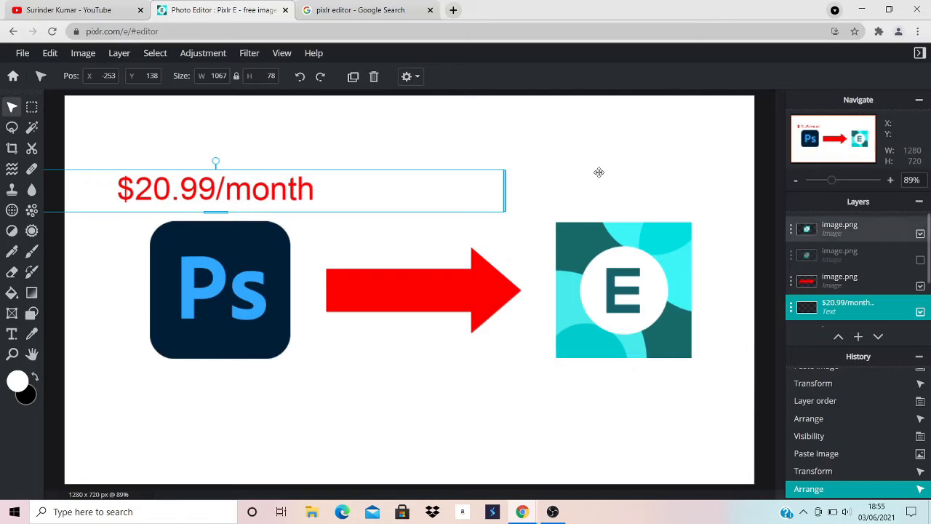
{"action": "right_click", "coordinate": [440, 198]}
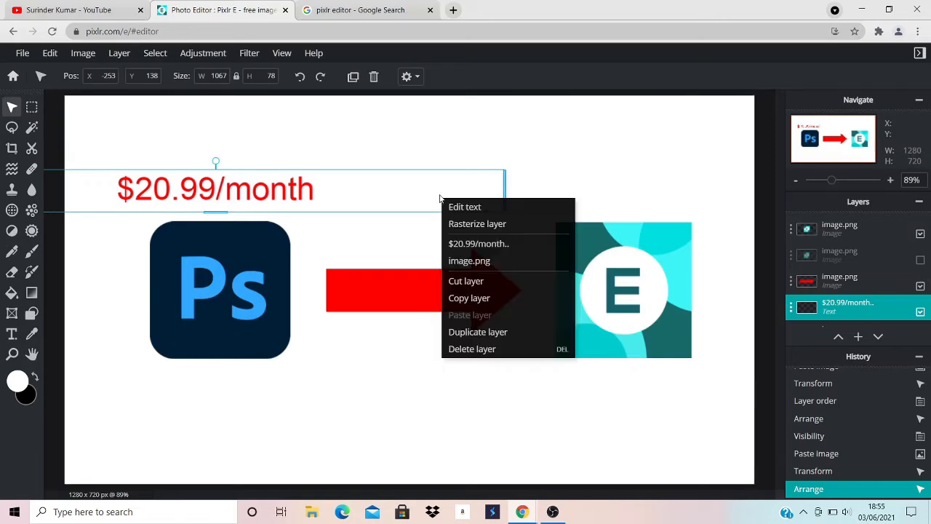
{"action": "left_click", "coordinate": [487, 333]}
{"action": "left_click_drag", "start_coordinate": [271, 199], "coordinate": [666, 202]}
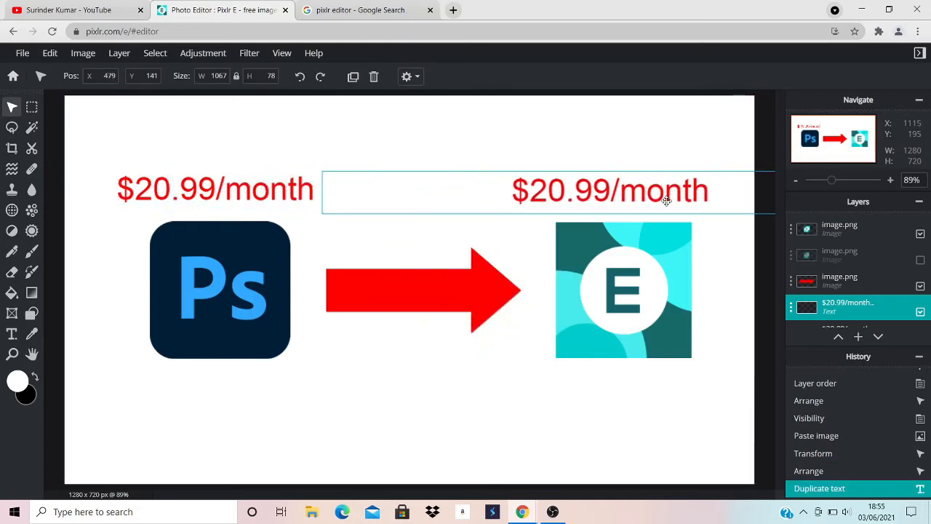
- Replace the text above the Pixlr E logo with "$0/month"
{"action": "double_click", "coordinate": [599, 174]}
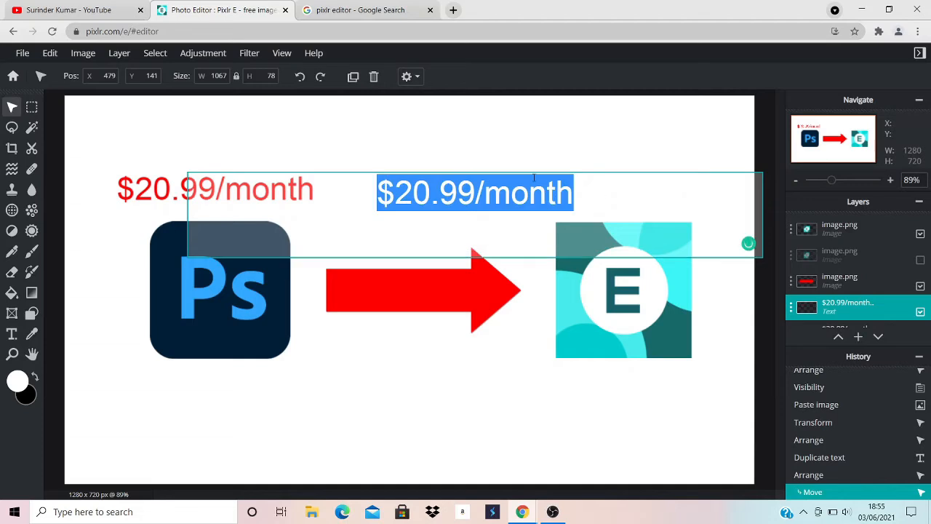
{"action": "key", "text": "BackSpace"}
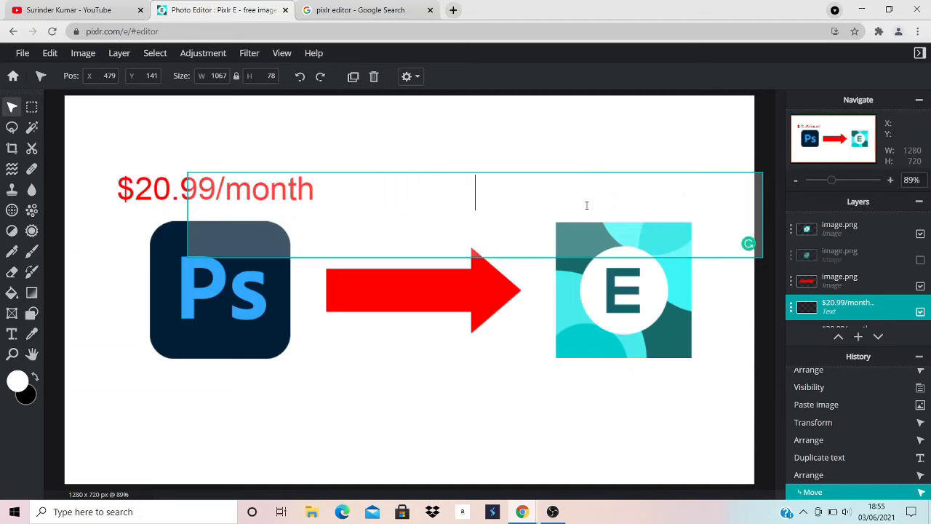
{"action": "type", "text": "$0/month"}
{"action": "left_click", "coordinate": [586, 145]}
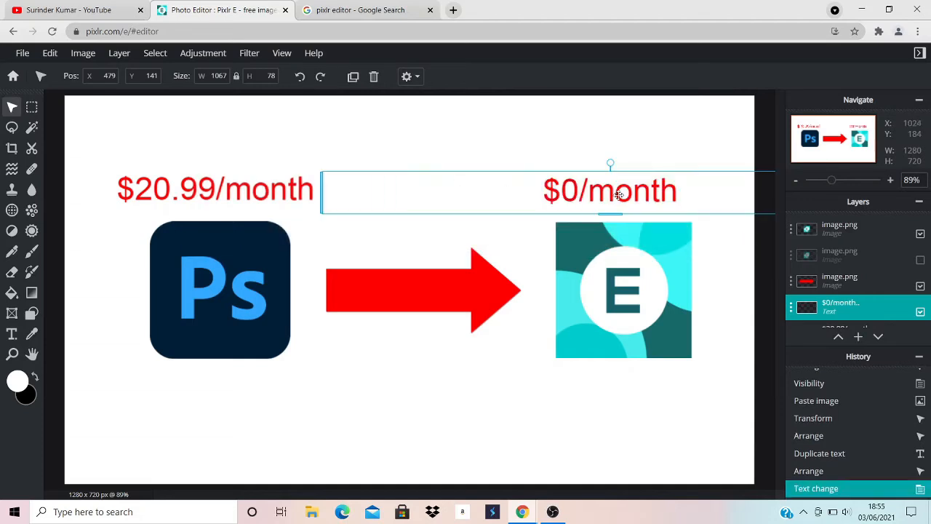
- Capitalise the M in both price texts so they read "$0/Month" and "$20.99/Month"
{"action": "double_click", "coordinate": [609, 191]}
{"action": "left_click", "coordinate": [481, 192]}
{"action": "key", "text": "BackSpace"}
{"action": "type", "text": "M"}
{"action": "left_click", "coordinate": [437, 146]}
{"action": "left_click", "coordinate": [242, 194]}
{"action": "double_click", "coordinate": [241, 194]}
{"action": "left_click", "coordinate": [379, 191]}
{"action": "key", "text": "BackSpace"}
{"action": "type", "text": "M"}
{"action": "left_click", "coordinate": [437, 161]}
{"action": "left_click", "coordinate": [470, 434]}
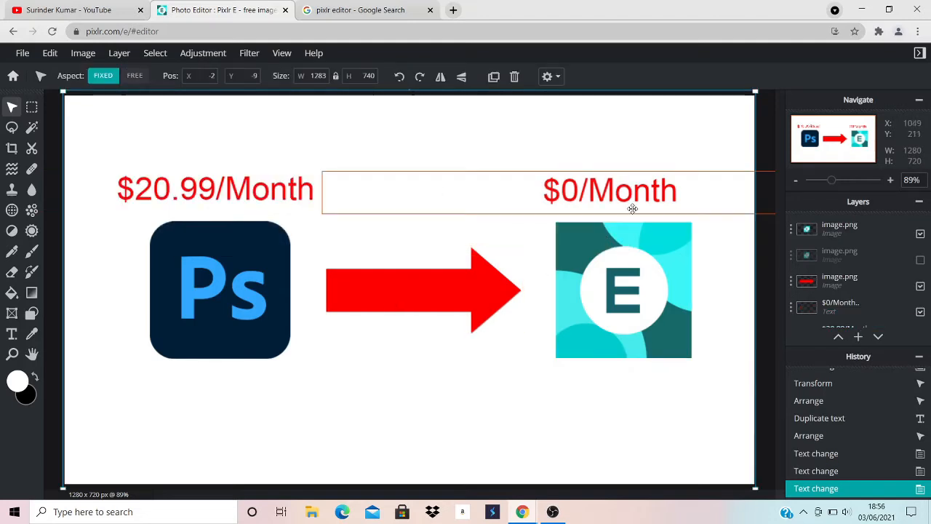
- Nudge the "$0/Month" text slightly right so it sits centred above the Pixlr E logo
{"action": "left_click", "coordinate": [661, 187]}
{"action": "left_click_drag", "start_coordinate": [625, 199], "coordinate": [632, 200]}
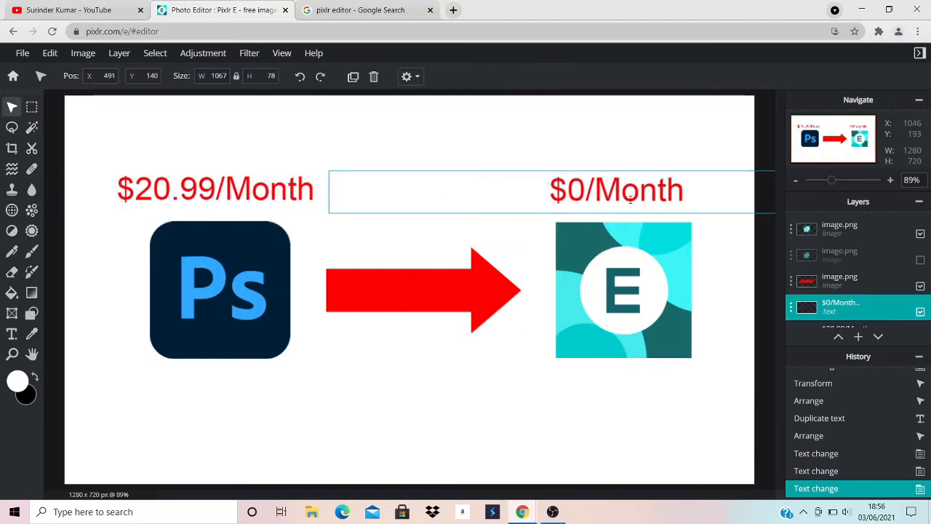
{"action": "double_click", "coordinate": [629, 199]}
{"action": "key", "text": "ctrl+z"}
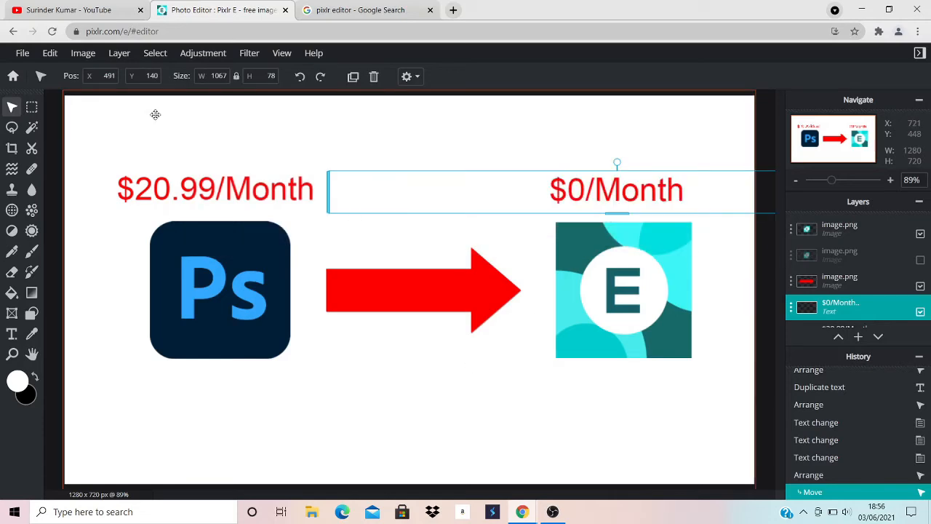
- Duplicate the "$20.99/Month" text twice, placing one copy below the Photoshop logo and the other below the Pixlr E logo
{"action": "left_click", "coordinate": [240, 191]}
{"action": "right_click", "coordinate": [240, 191]}
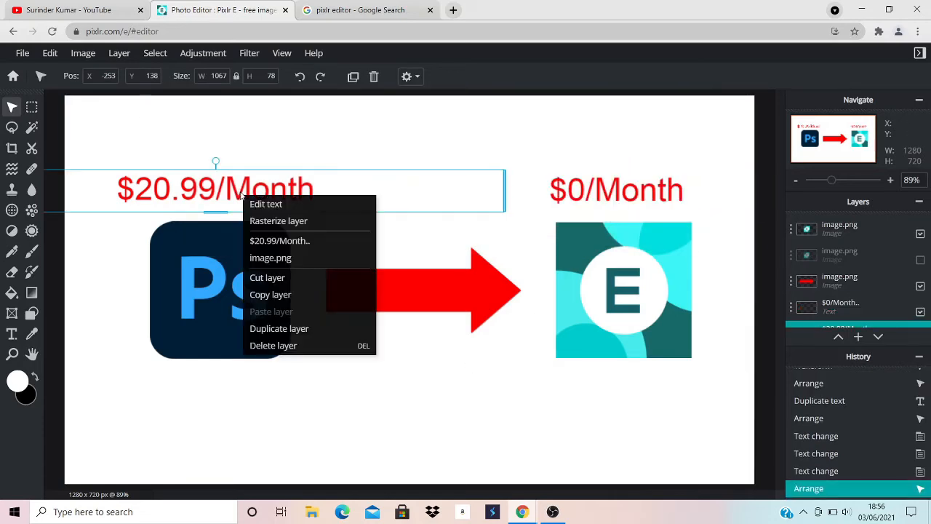
{"action": "left_click_drag", "start_coordinate": [232, 185], "coordinate": [244, 395]}
{"action": "right_click", "coordinate": [244, 395]}
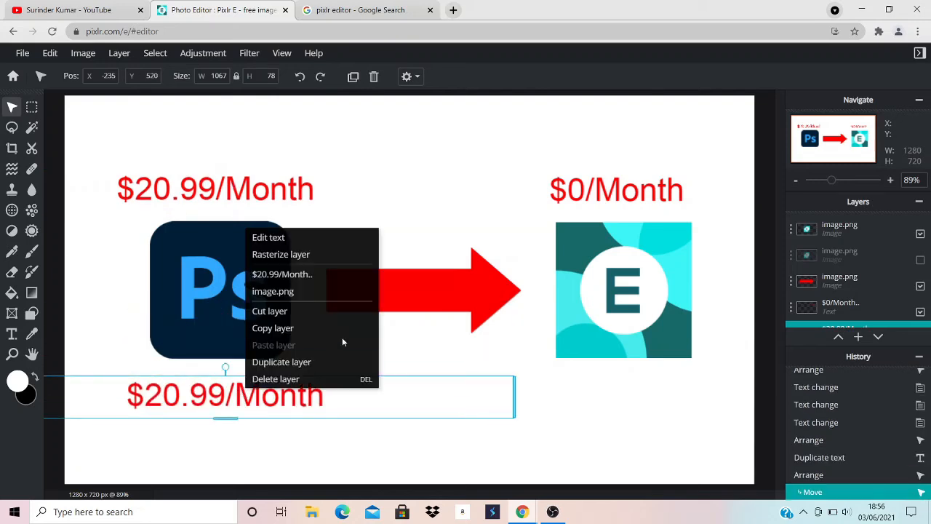
{"action": "left_click", "coordinate": [329, 361]}
{"action": "left_click_drag", "start_coordinate": [254, 399], "coordinate": [631, 400]}
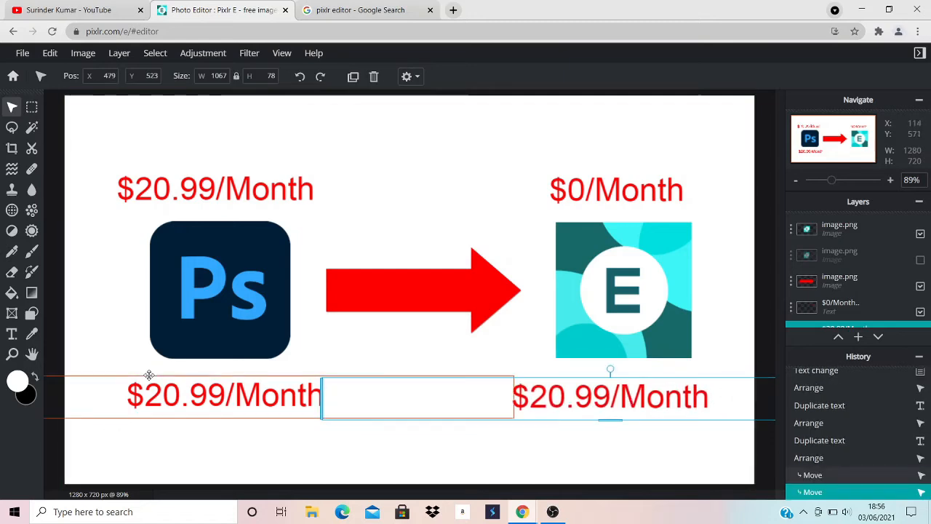
- Replace the text below the Photoshop logo with "PHOTO SHOP"
{"action": "double_click", "coordinate": [175, 389]}
{"action": "key", "text": "BackSpace"}
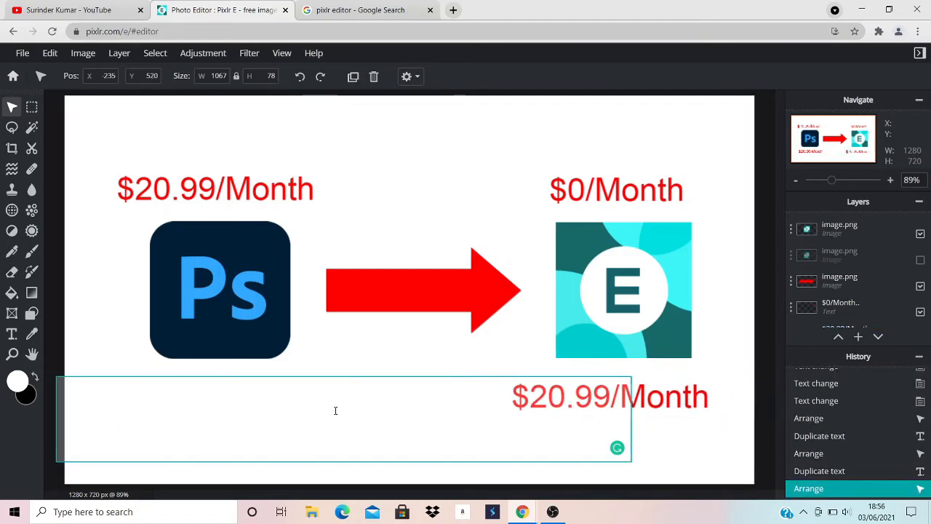
{"action": "type", "text": "PHOTO SHOP"}
{"action": "left_click", "coordinate": [401, 231]}
- Replace the text below the Pixlr E logo with "PIXLR EDITOR"
{"action": "double_click", "coordinate": [601, 399]}
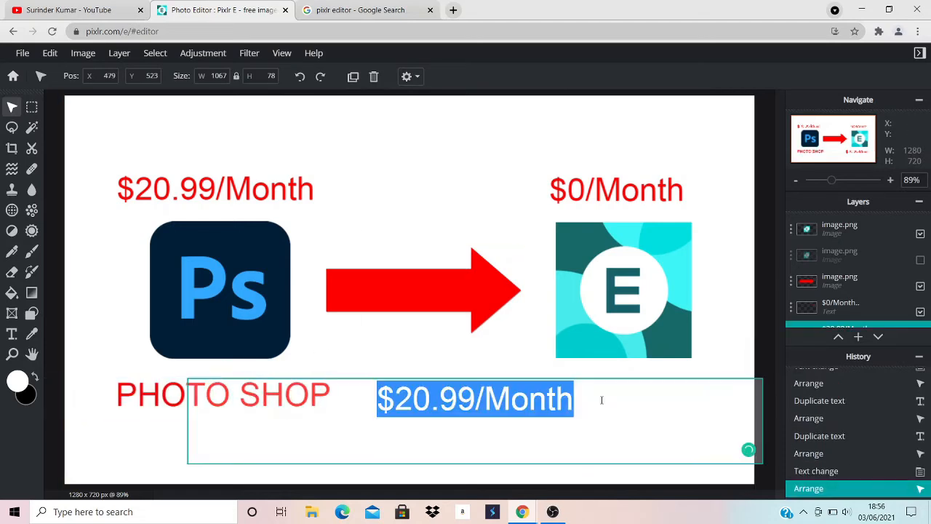
{"action": "key", "text": "BackSpace"}
{"action": "type", "text": "PIXLR EDITOR"}
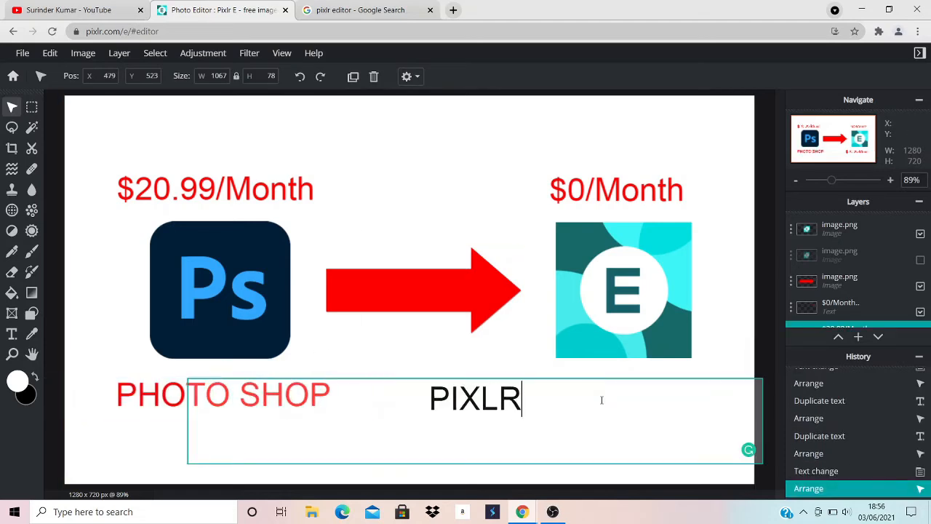
{"action": "left_click", "coordinate": [493, 169]}
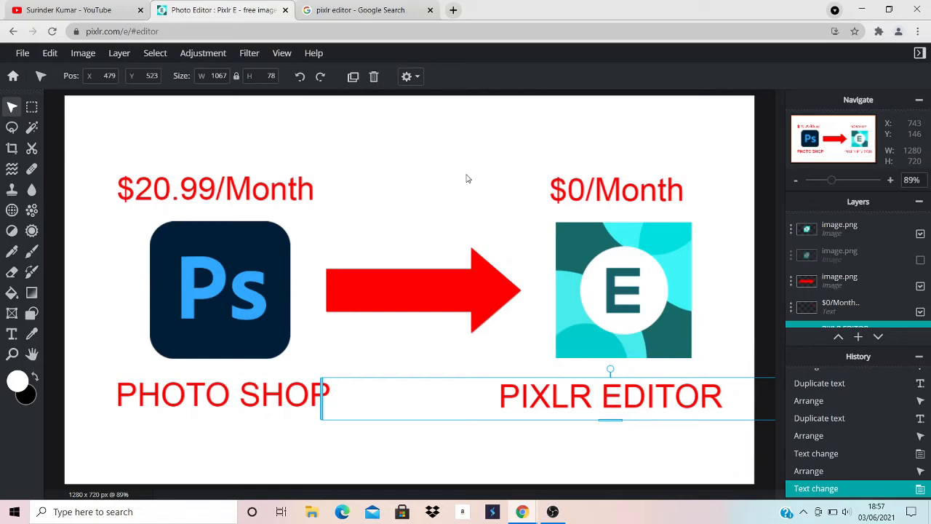
{"action": "double_click", "coordinate": [451, 394]}
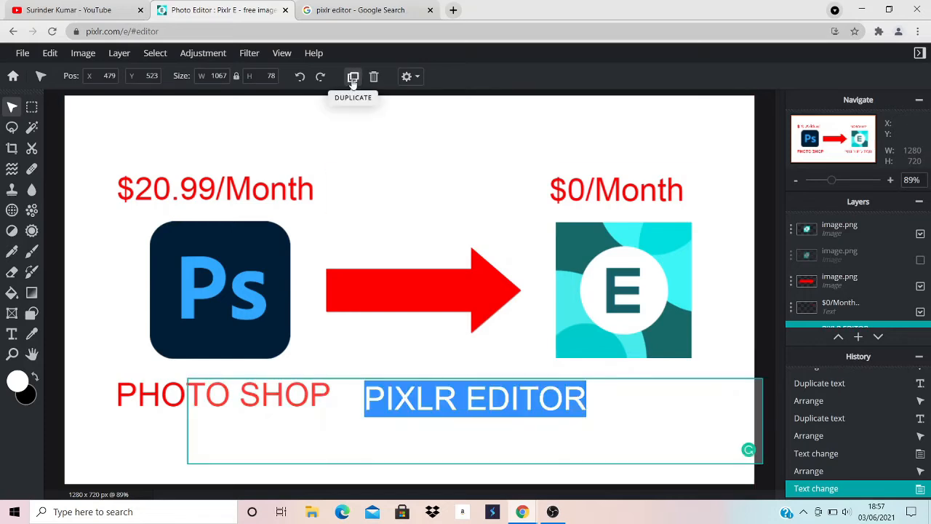
{"action": "left_click", "coordinate": [357, 159]}
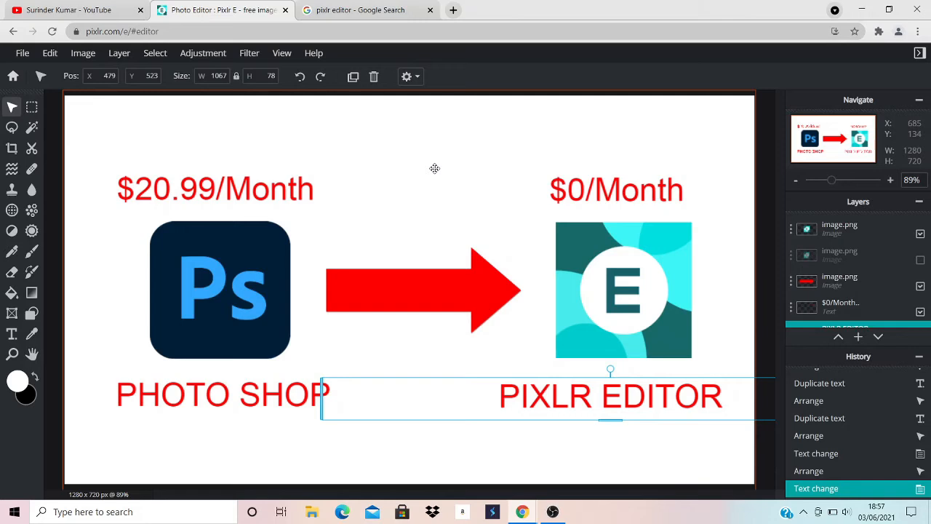
- Replace the "$0/Month" text above the Pixlr E logo with "FREE" and deselect it
{"action": "double_click", "coordinate": [596, 190]}
{"action": "key", "text": "BackSpace"}
{"action": "type", "text": "FREE"}
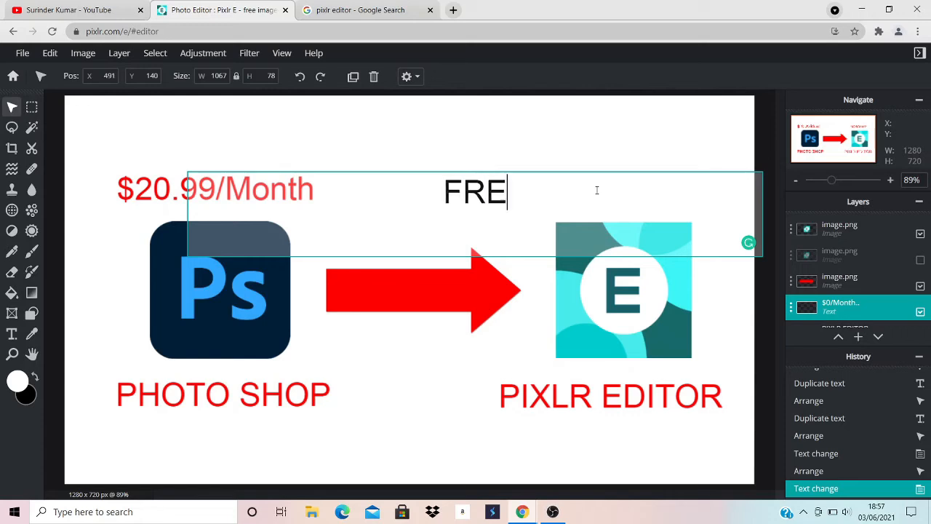
{"action": "left_click", "coordinate": [596, 143]}
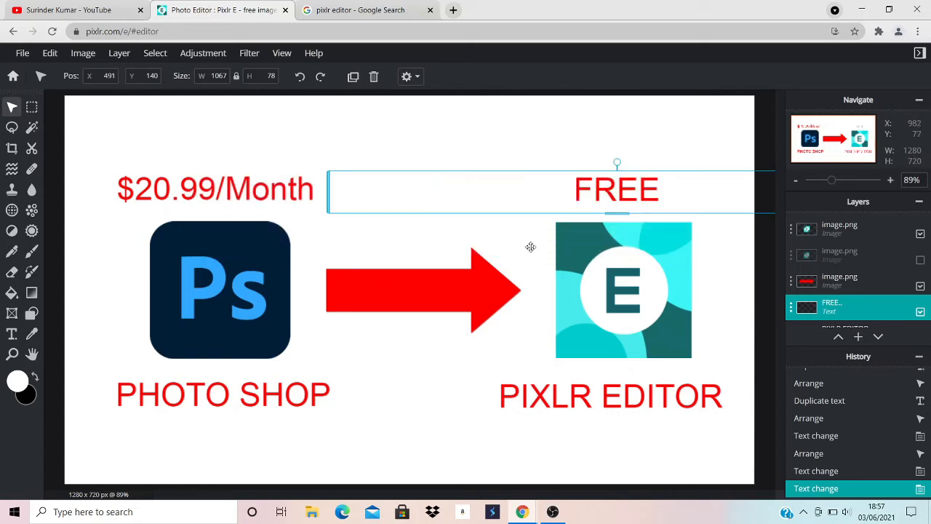
{"action": "left_click", "coordinate": [414, 456]}
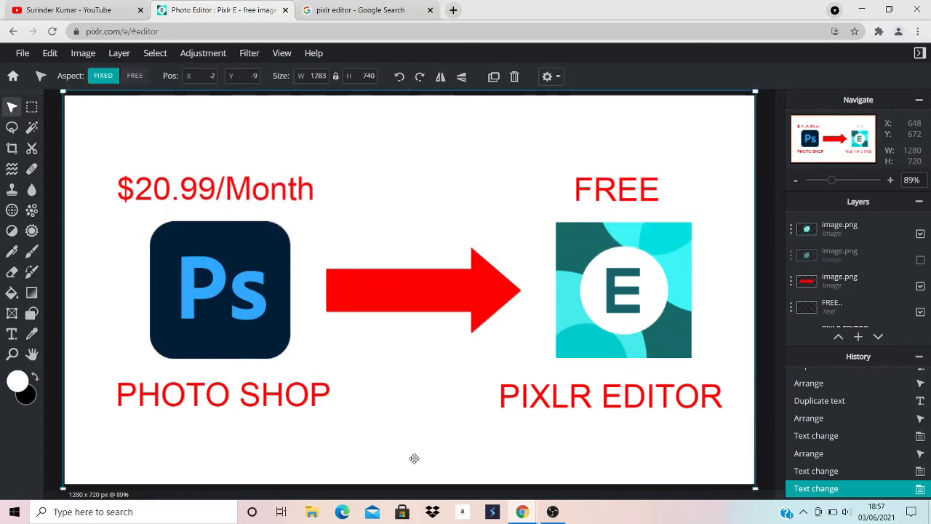
- Fill the "PIXLR EDITOR" text with the bright cyan sampled from the Pixlr E logo and dismiss the advert
{"action": "left_click", "coordinate": [556, 411]}
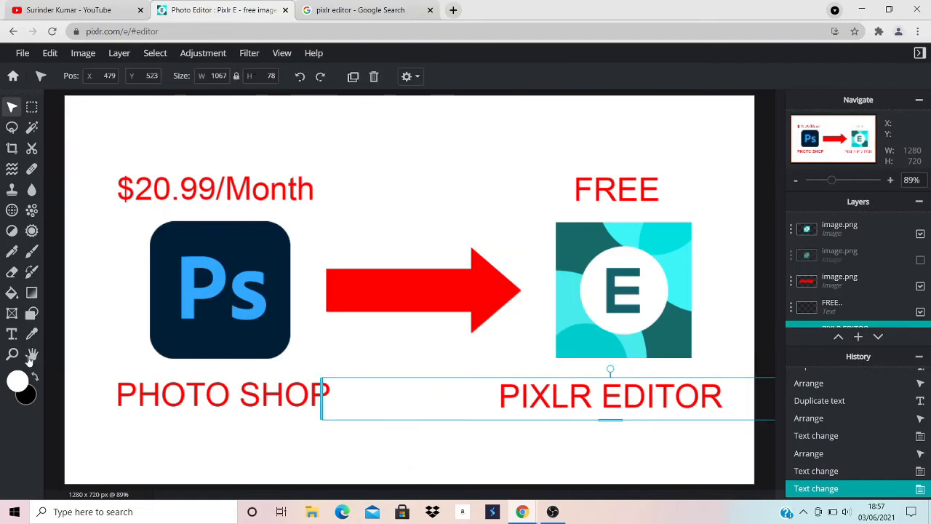
{"action": "left_click", "coordinate": [11, 333]}
{"action": "left_click", "coordinate": [278, 76]}
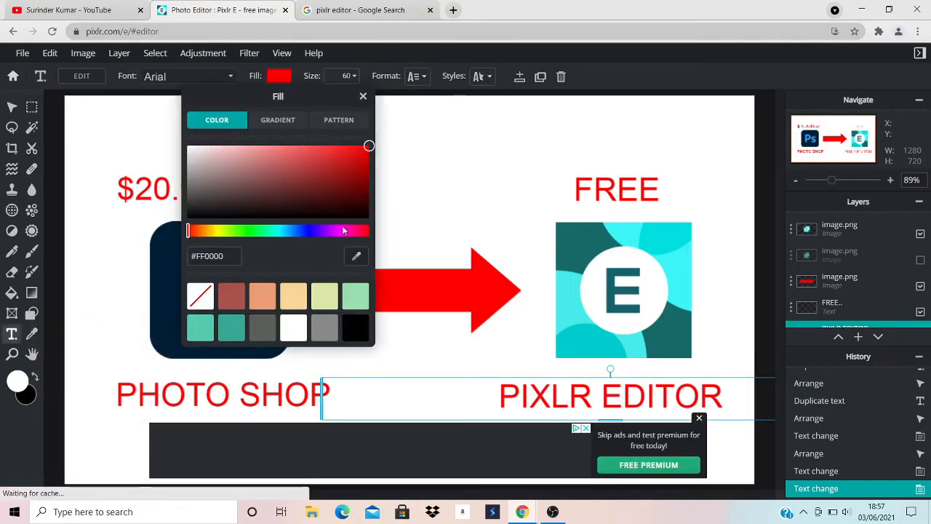
{"action": "left_click", "coordinate": [355, 256]}
{"action": "left_click", "coordinate": [623, 237]}
{"action": "left_click", "coordinate": [700, 419]}
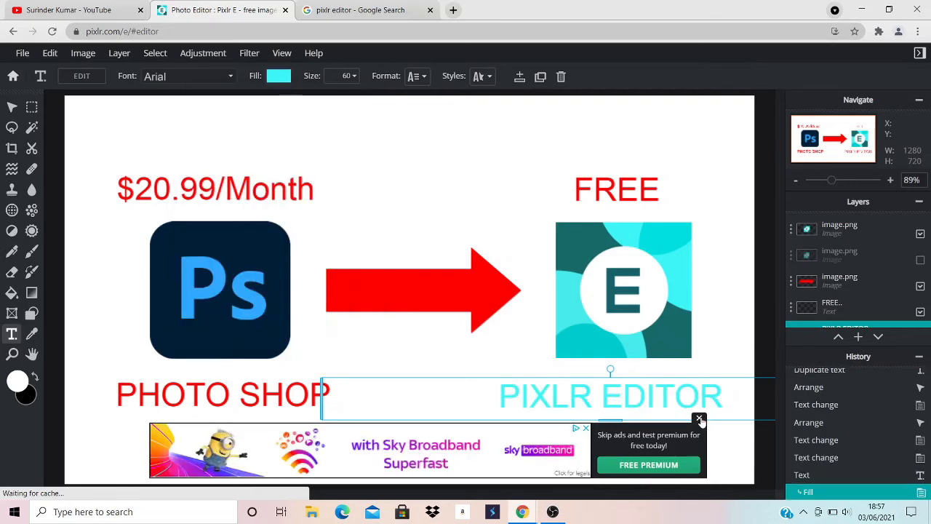
- Fill the "PHOTO SHOP" text with the dark navy sampled from the Photoshop logo's background
{"action": "left_click", "coordinate": [219, 396]}
{"action": "left_click", "coordinate": [278, 76]}
{"action": "left_click_drag", "start_coordinate": [282, 87], "coordinate": [497, 144]}
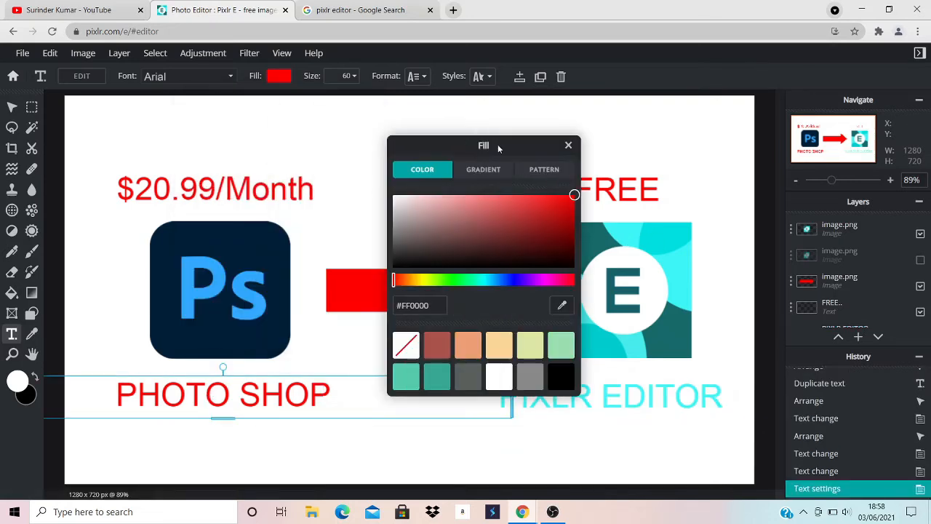
{"action": "left_click", "coordinate": [563, 305]}
{"action": "left_click", "coordinate": [220, 275]}
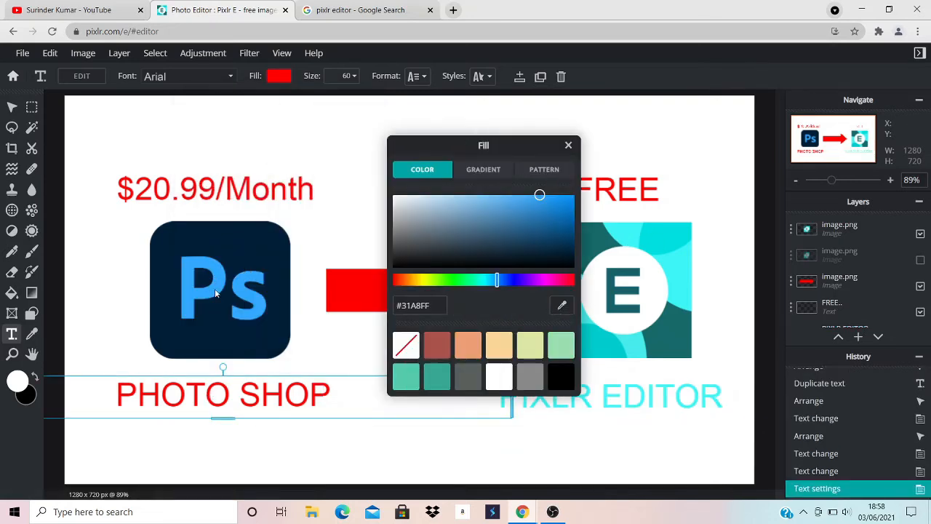
{"action": "left_click", "coordinate": [563, 306]}
{"action": "left_click", "coordinate": [273, 340]}
{"action": "left_click", "coordinate": [568, 147]}
{"action": "left_click", "coordinate": [523, 143]}
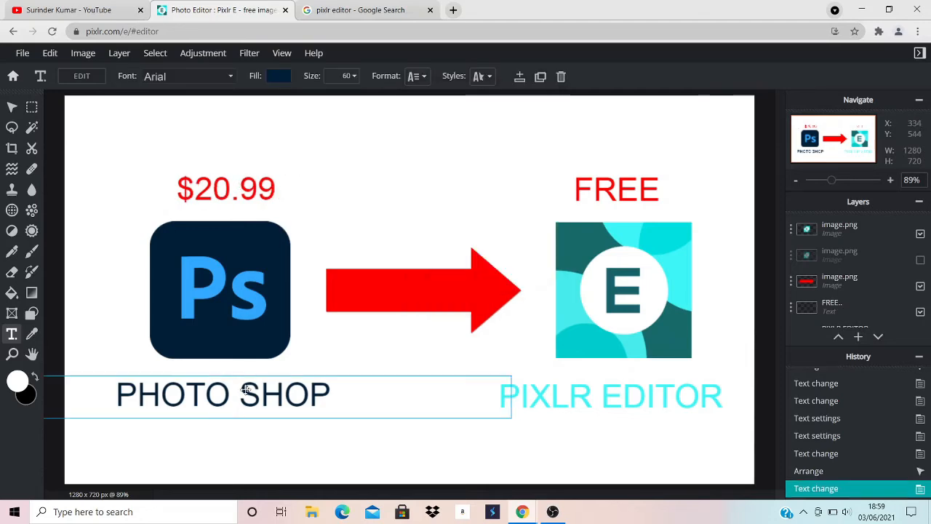
- Make the "PHOTO SHOP" caption bold
{"action": "double_click", "coordinate": [245, 390]}
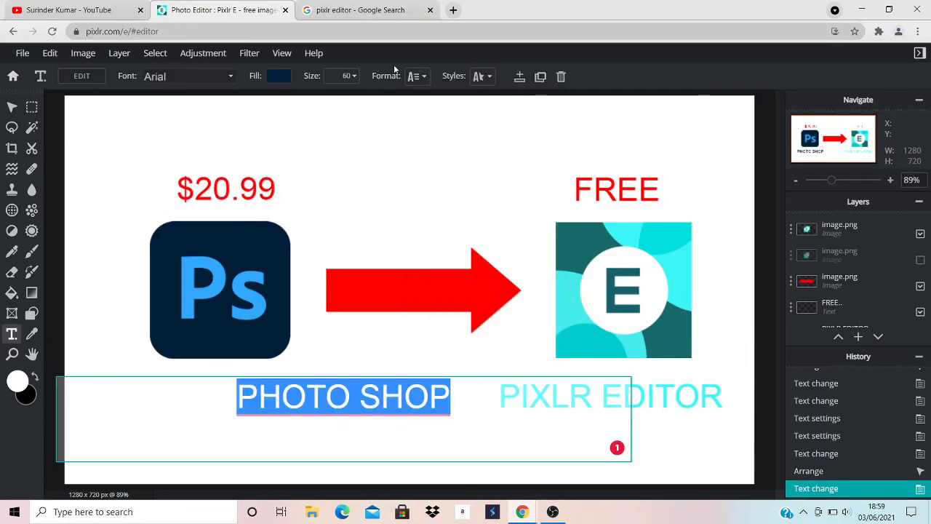
{"action": "left_click", "coordinate": [416, 76]}
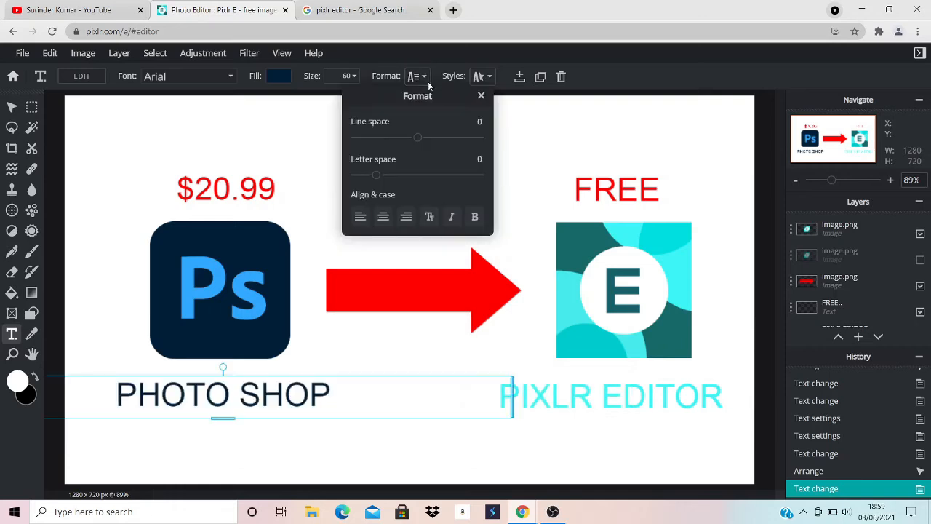
{"action": "left_click", "coordinate": [473, 216]}
{"action": "left_click", "coordinate": [316, 441]}
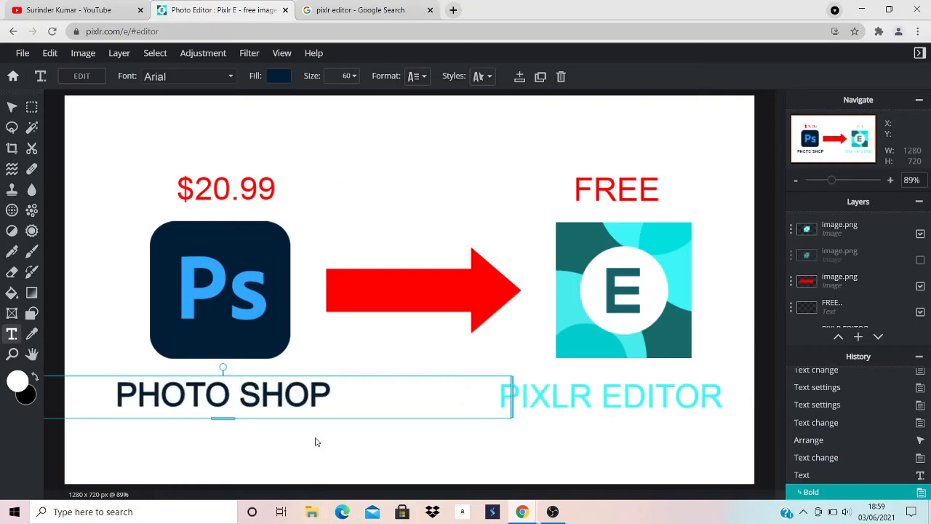
{"action": "left_click", "coordinate": [316, 441]}
- Make the "PIXLR EDITOR" caption bold and deselect it
{"action": "left_click", "coordinate": [557, 408]}
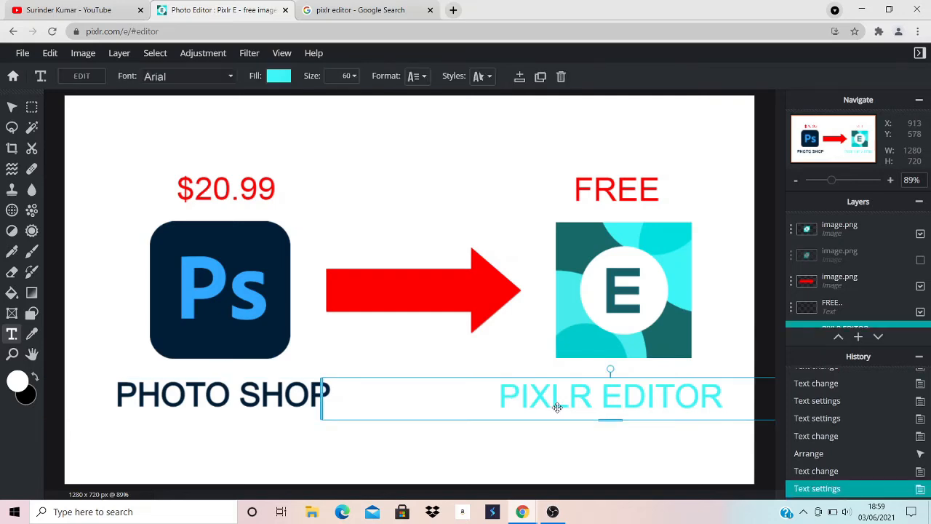
{"action": "left_click", "coordinate": [480, 76]}
{"action": "left_click", "coordinate": [416, 76]}
{"action": "left_click", "coordinate": [416, 75]}
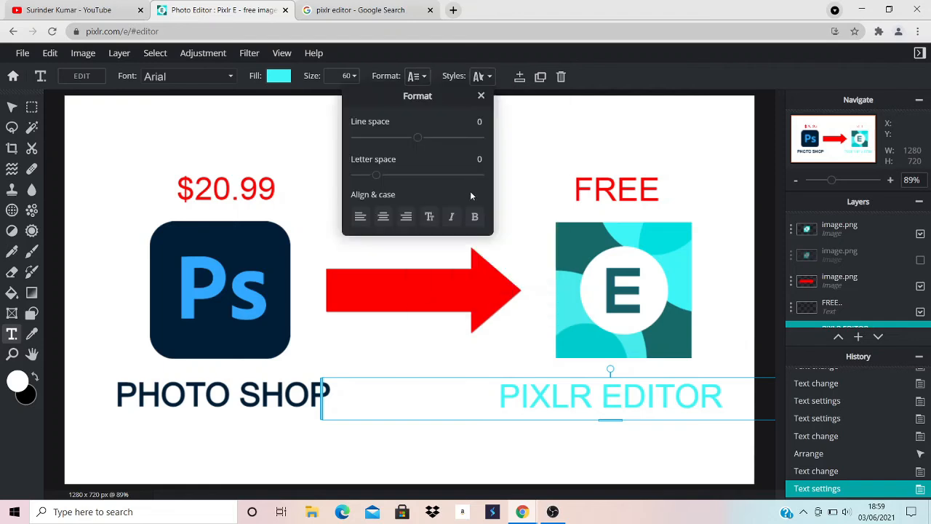
{"action": "left_click", "coordinate": [474, 214]}
{"action": "left_click", "coordinate": [414, 451]}
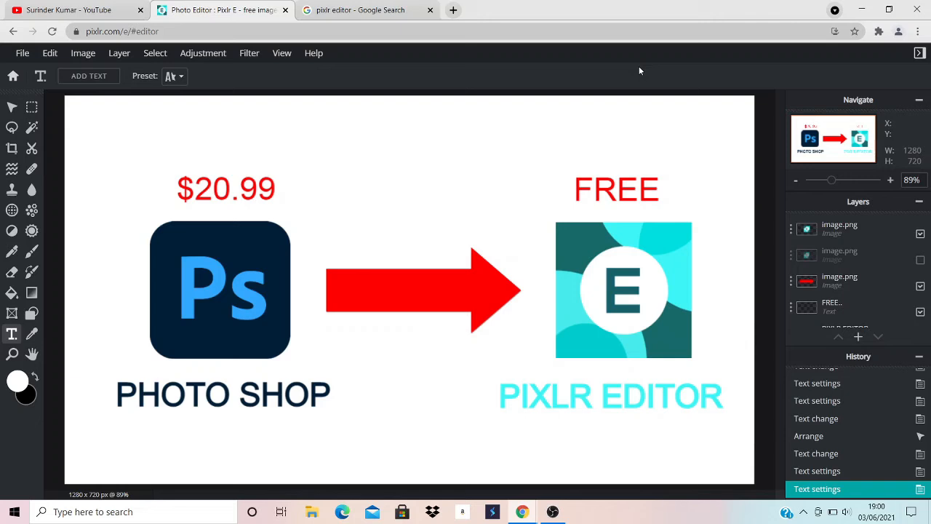
- Add a new text layer with the placeholder wording, apply a decorative font to it, and select the "FREE" text
{"action": "left_click", "coordinate": [86, 76]}
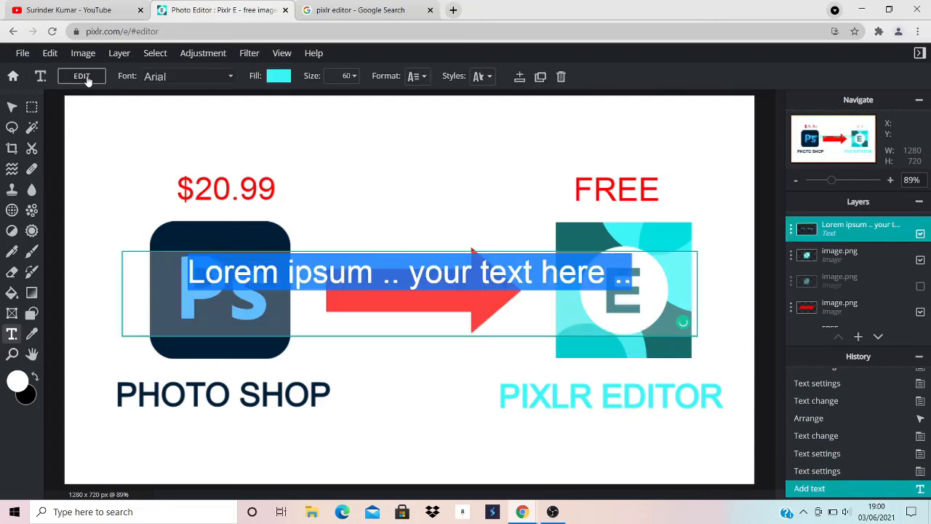
{"action": "left_click", "coordinate": [176, 78]}
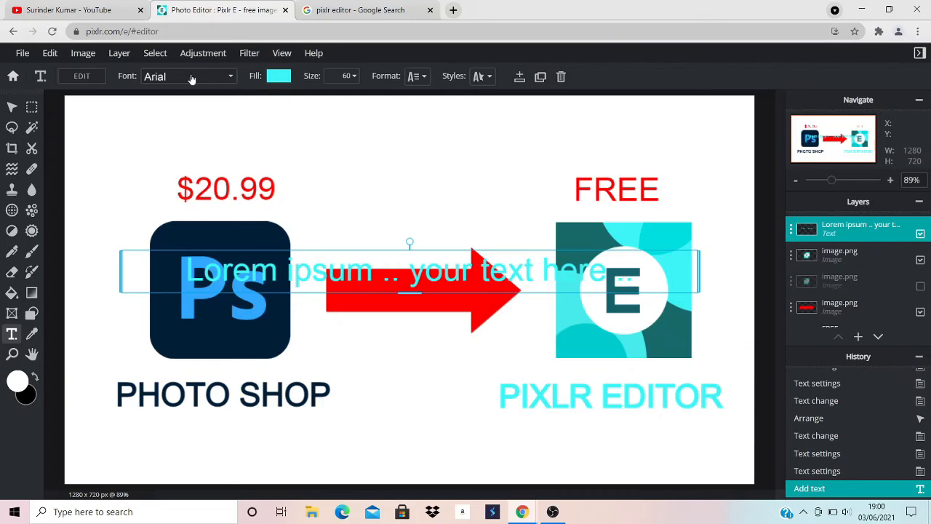
{"action": "left_click", "coordinate": [182, 77]}
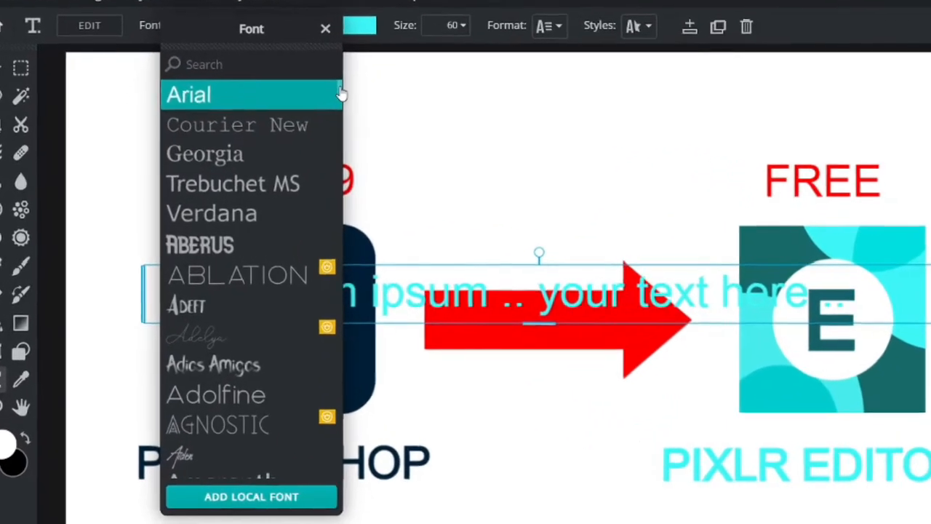
{"action": "left_click_drag", "start_coordinate": [284, 115], "coordinate": [284, 117]}
{"action": "left_click_drag", "start_coordinate": [367, 85], "coordinate": [365, 88]}
{"action": "left_click_drag", "start_coordinate": [449, 33], "coordinate": [455, 149]}
{"action": "left_click", "coordinate": [647, 69]}
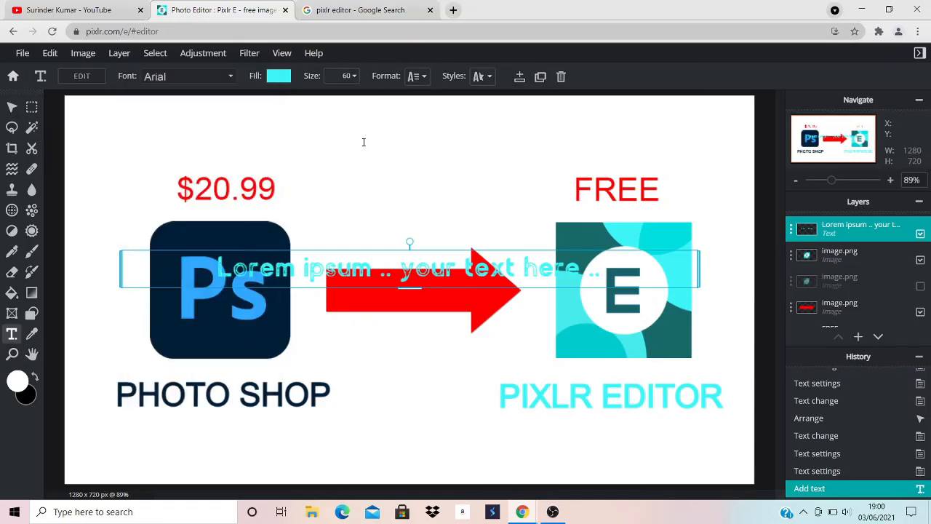
{"action": "left_click", "coordinate": [606, 192]}
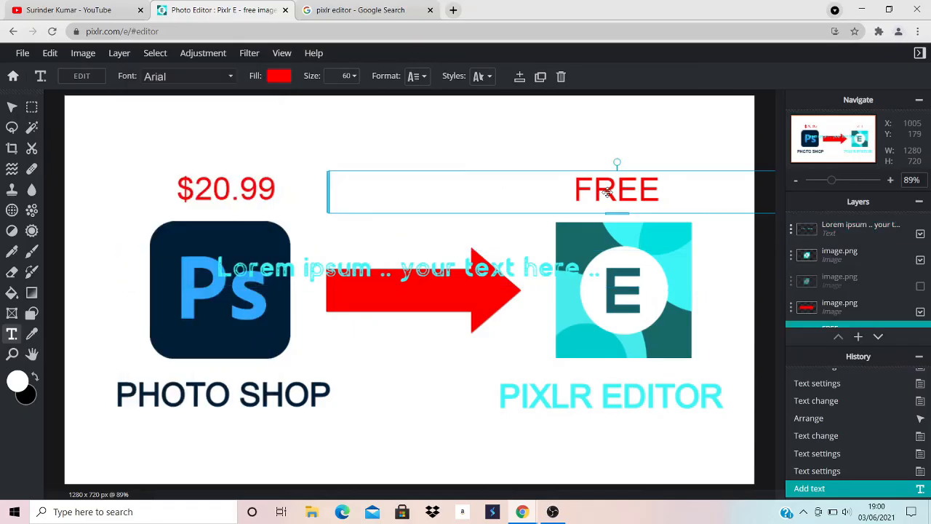
- Deselect the "FREE" text and hide the placeholder text layer lying across the red arrow
{"action": "left_click", "coordinate": [578, 395]}
{"action": "left_click", "coordinate": [495, 155]}
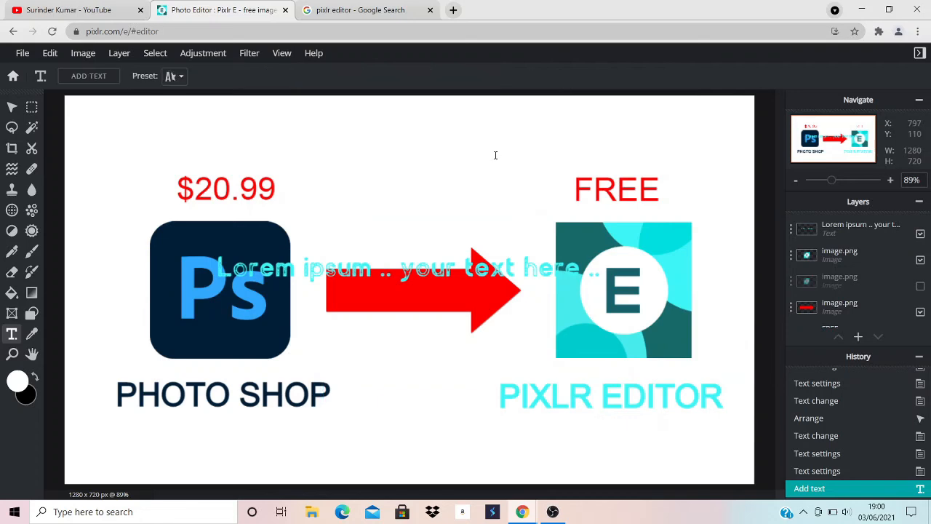
{"action": "left_click", "coordinate": [386, 279]}
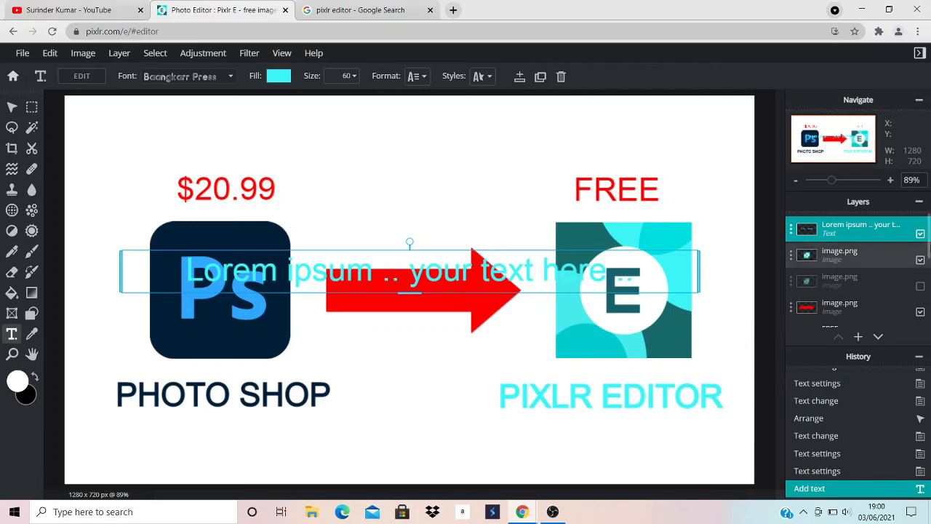
{"action": "left_click", "coordinate": [920, 234]}
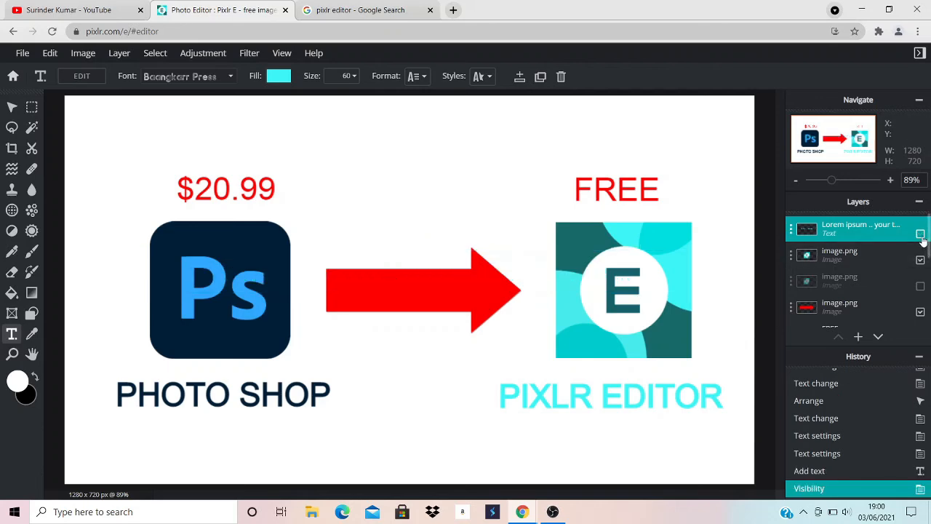
- Switch to the browser page with the image search and search the web for "dafont"
{"action": "left_click", "coordinate": [324, 10]}
{"action": "left_click", "coordinate": [310, 27]}
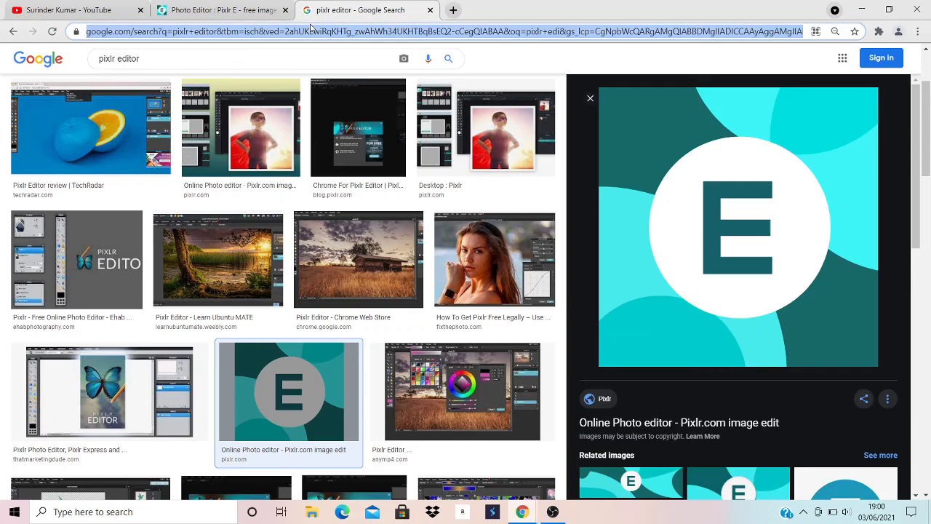
{"action": "type", "text": "da"}
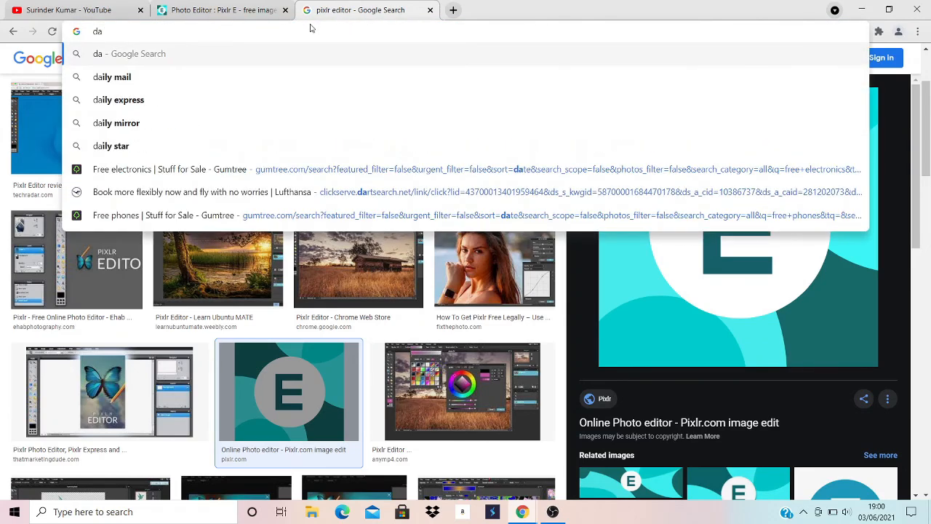
{"action": "type", "text": "font"}
{"action": "key", "text": "Return"}
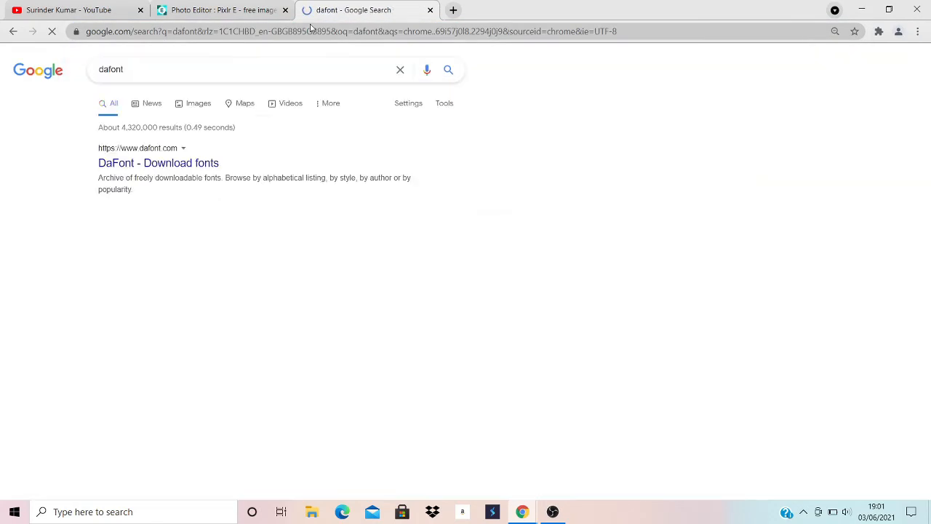
- Open the DaFont website, accepting all its data-use requests, and browse the recently added fonts
{"action": "left_click", "coordinate": [167, 166]}
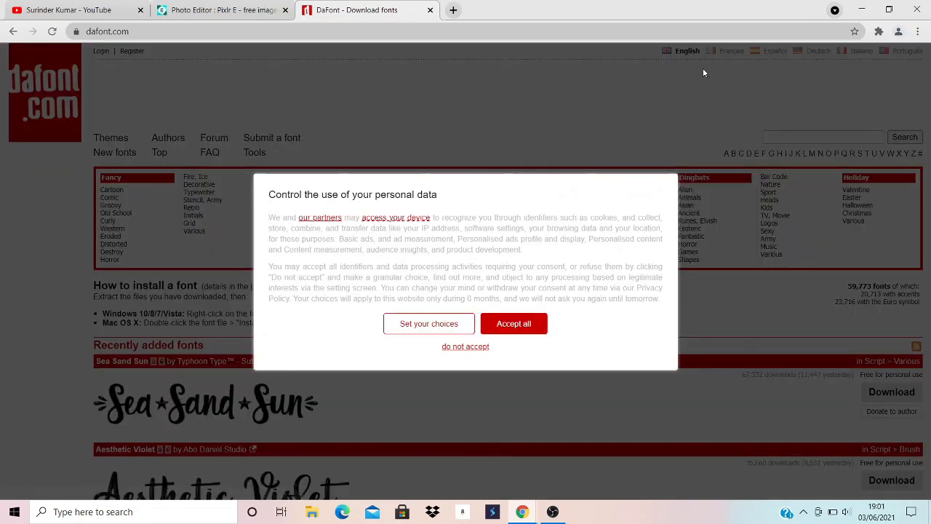
{"action": "left_click", "coordinate": [500, 327]}
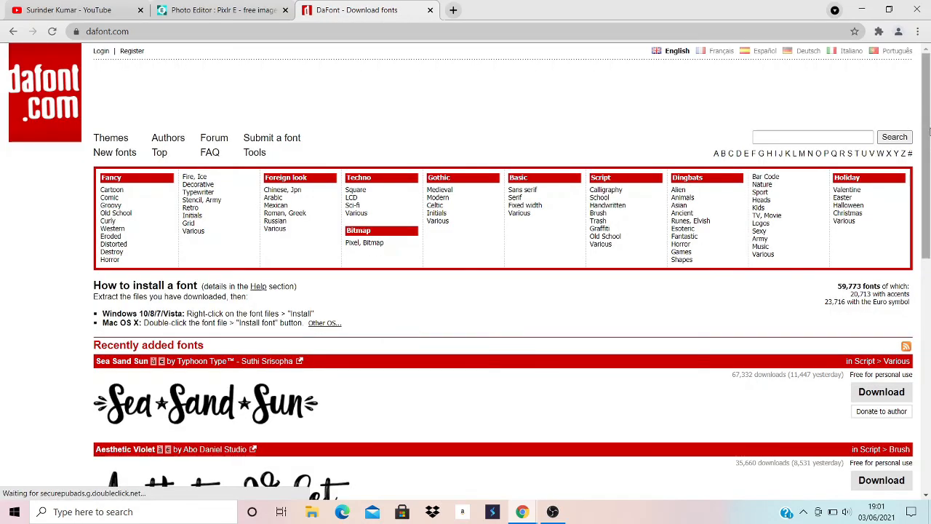
{"action": "left_click_drag", "start_coordinate": [928, 133], "coordinate": [922, 378]}
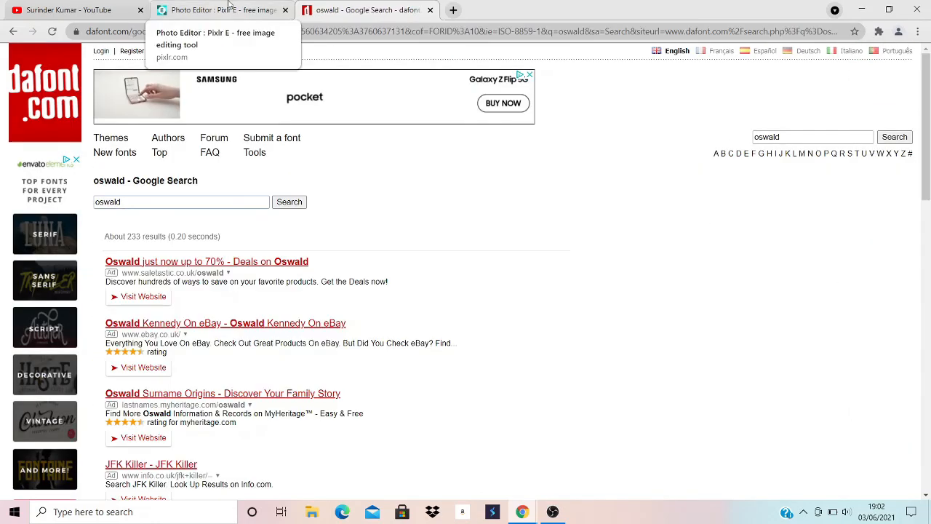
- Return to Pixlr E to review the thumbnail and its adjustment options, and switch to the YouTube channel page
{"action": "left_click", "coordinate": [228, 9]}
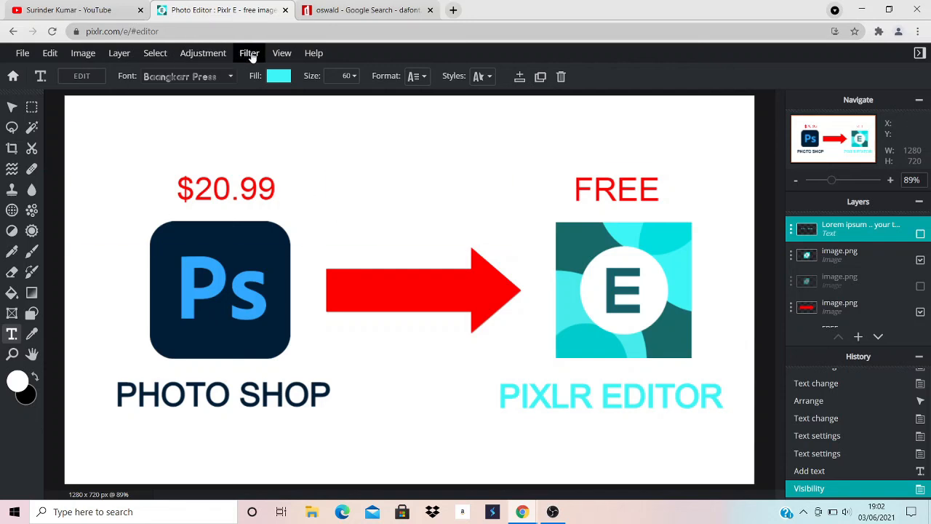
{"action": "left_click", "coordinate": [203, 56]}
{"action": "left_click", "coordinate": [93, 9]}
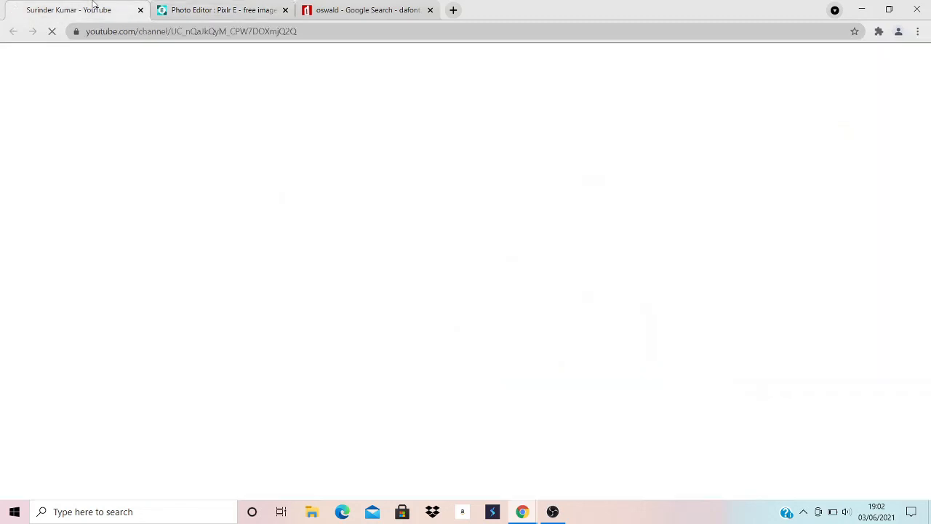